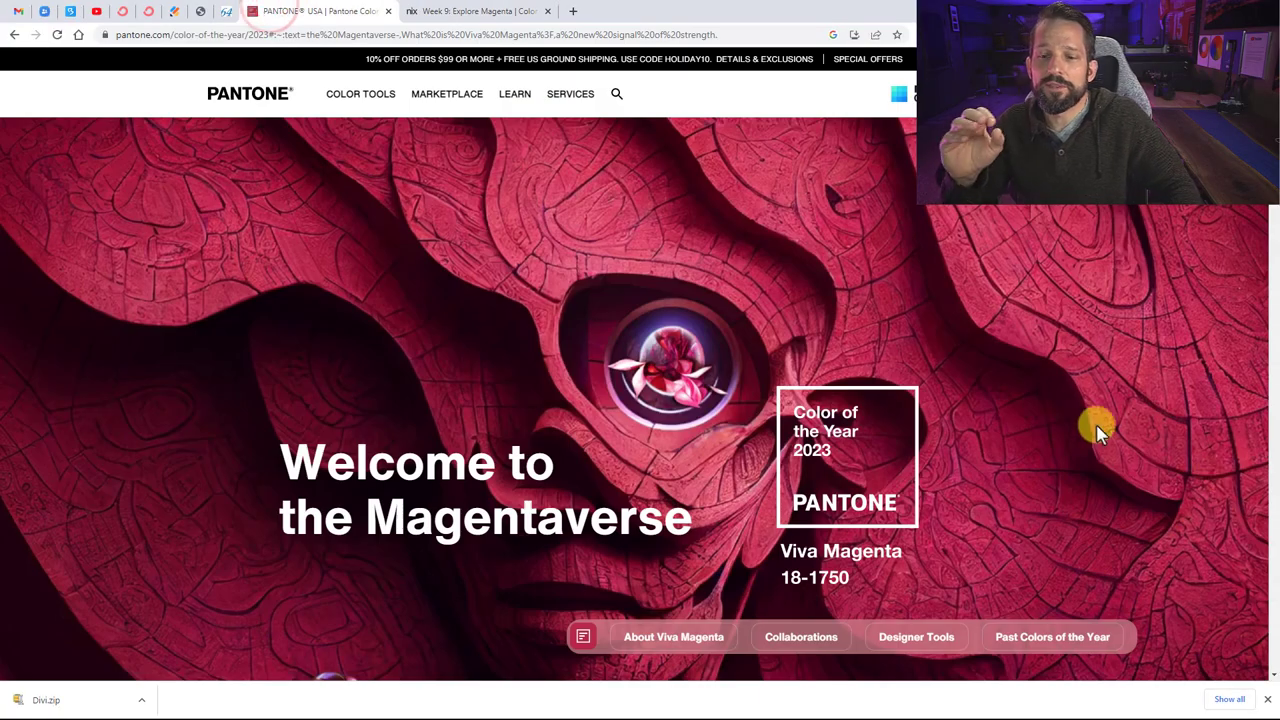
- Scroll the Pantone Viva Magenta page down to the swatch row and Shop Color of the Year products
scroll(1121, 350, "down", 2)
scroll(1121, 350, "down", 15)
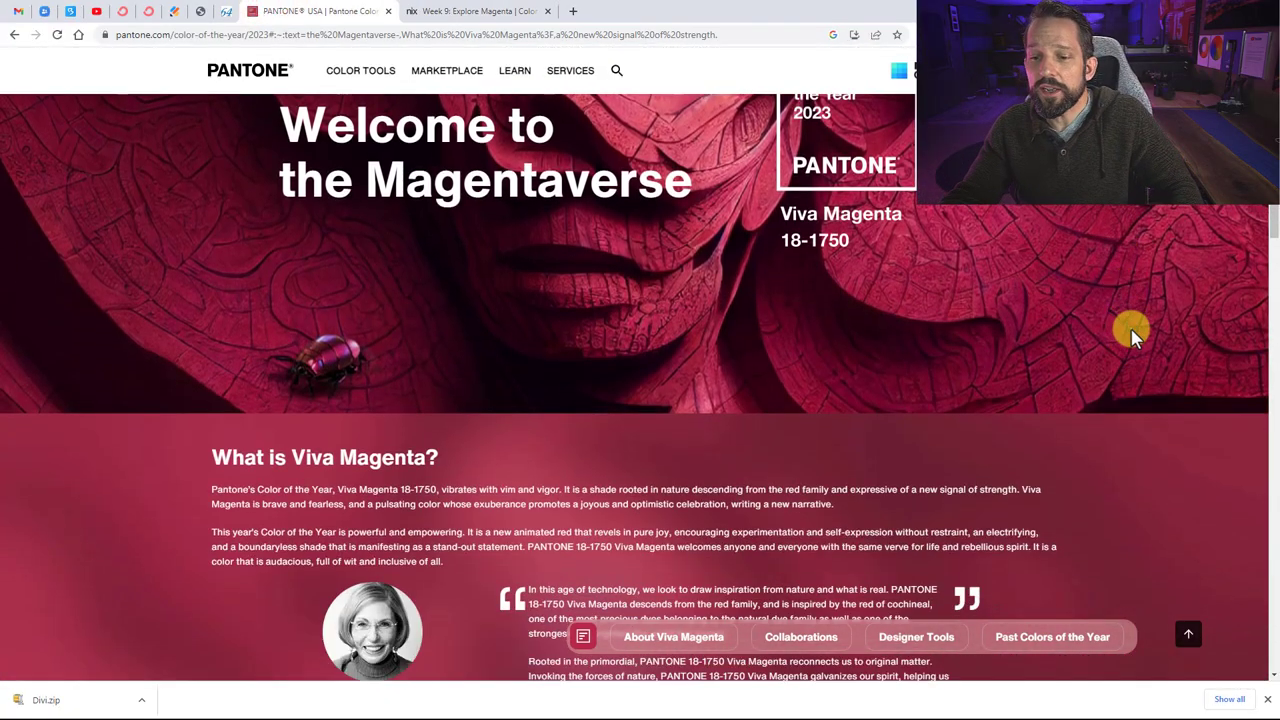
scroll(1130, 322, "down", 4)
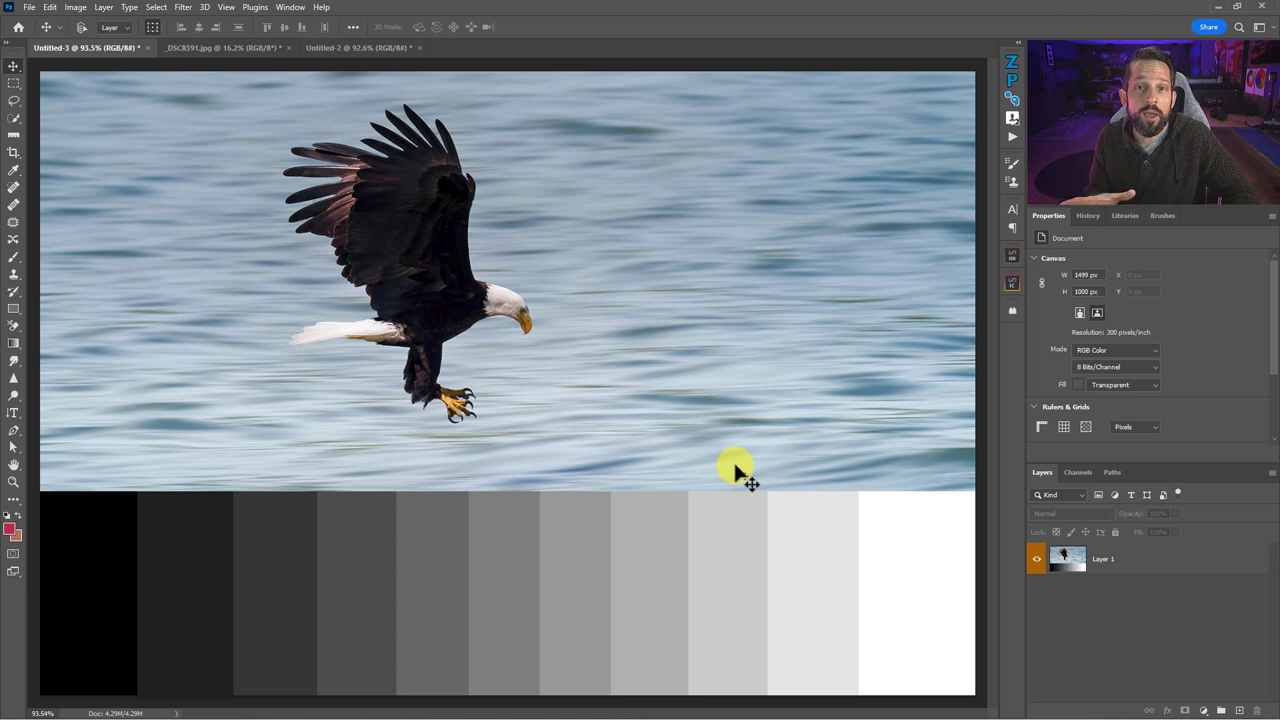
- Add a cyan Solid Color fill layer, Color Fill 1, blended in Soft Light mode
left_click(1200, 706)
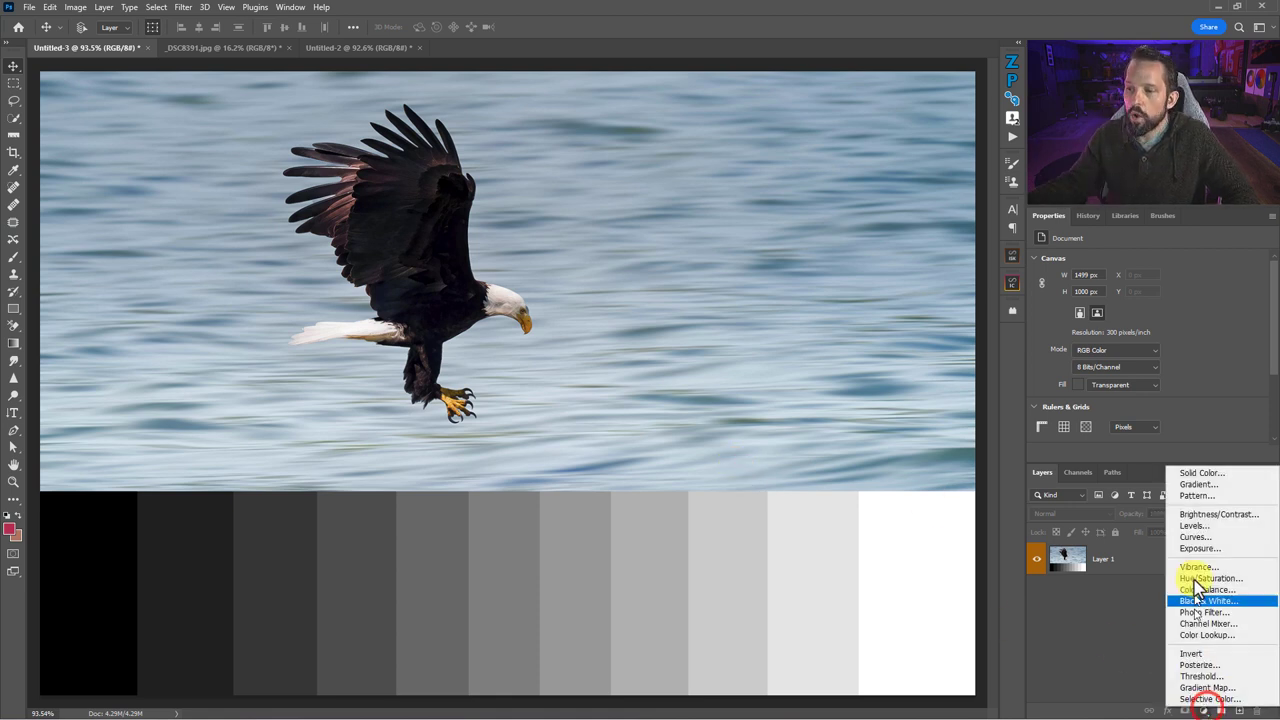
left_click(1192, 476)
left_click_drag(858, 248, 864, 290)
left_click(962, 206)
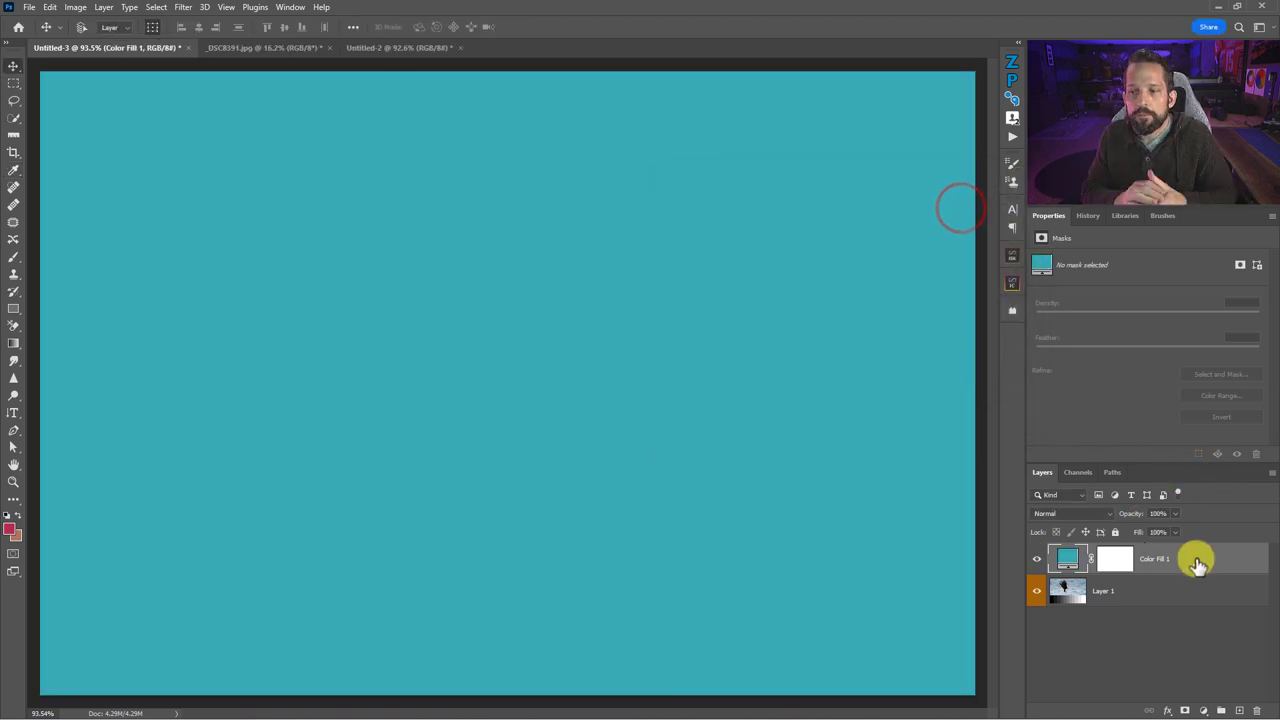
left_click(1095, 515)
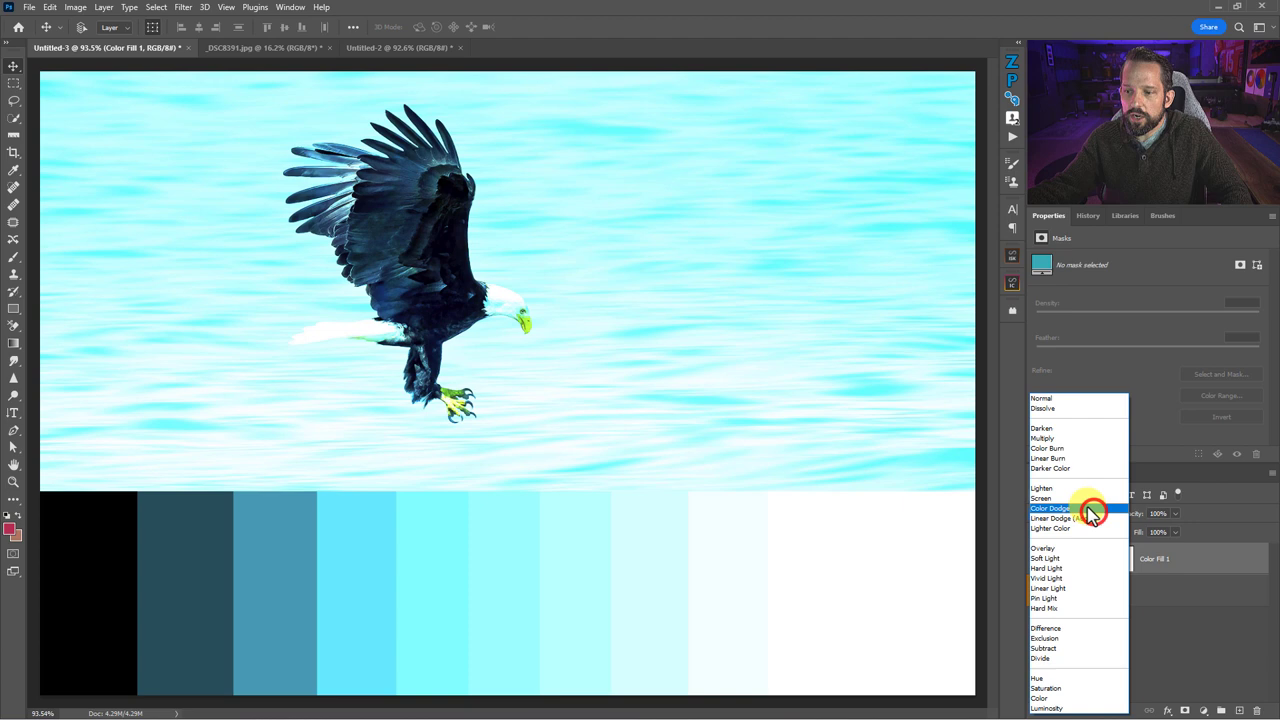
left_click(1066, 564)
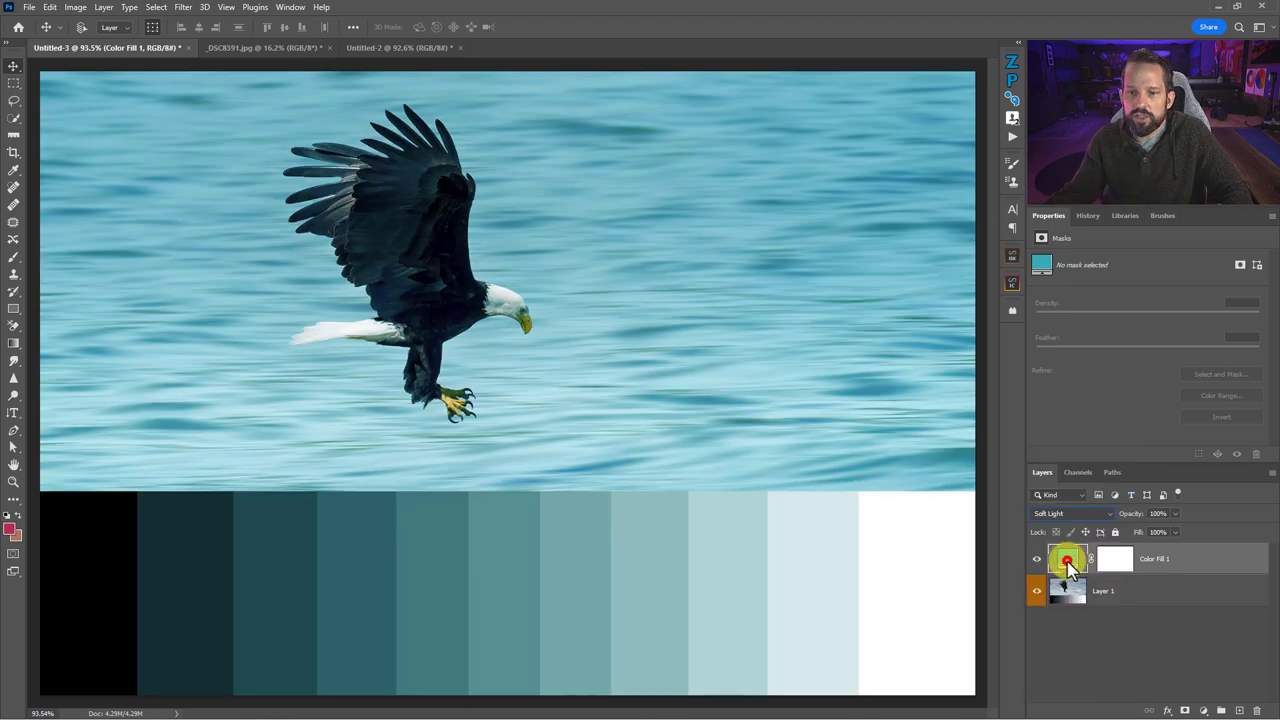
- In Blending Options, split Color Fill 1's Blend If Underlying Layer black slider to 58/172
left_click(1186, 562)
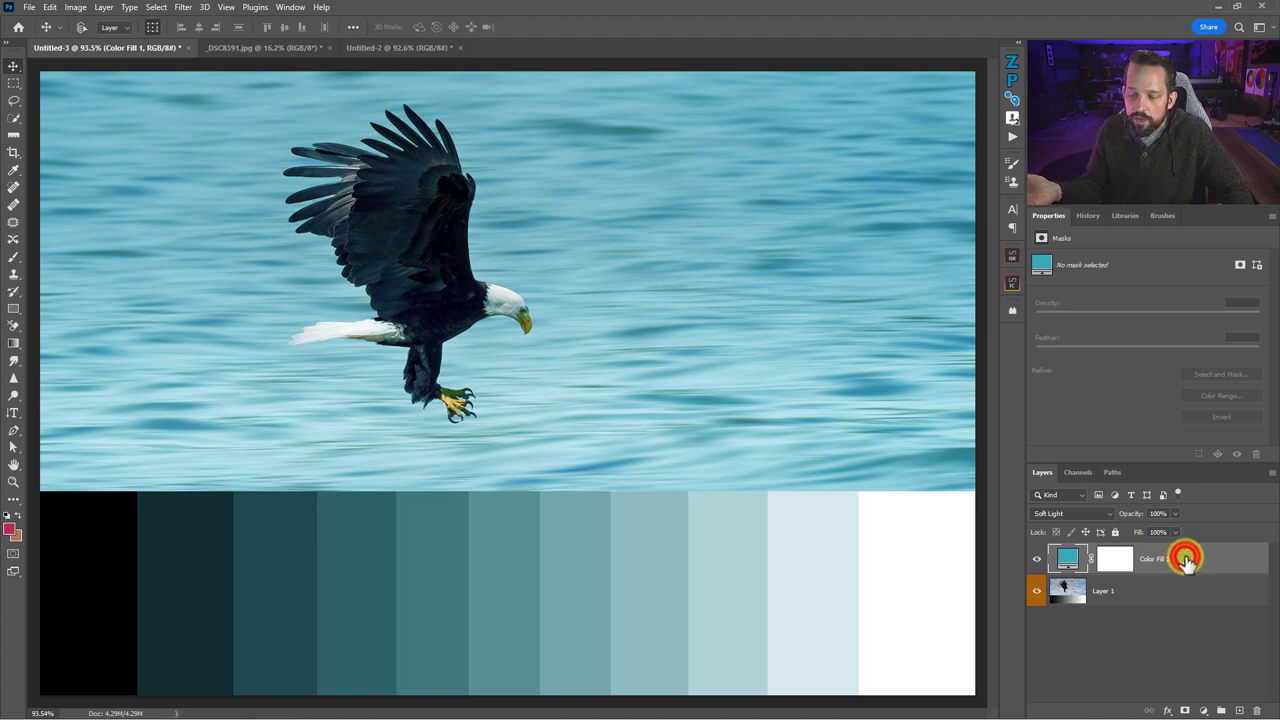
key("space")
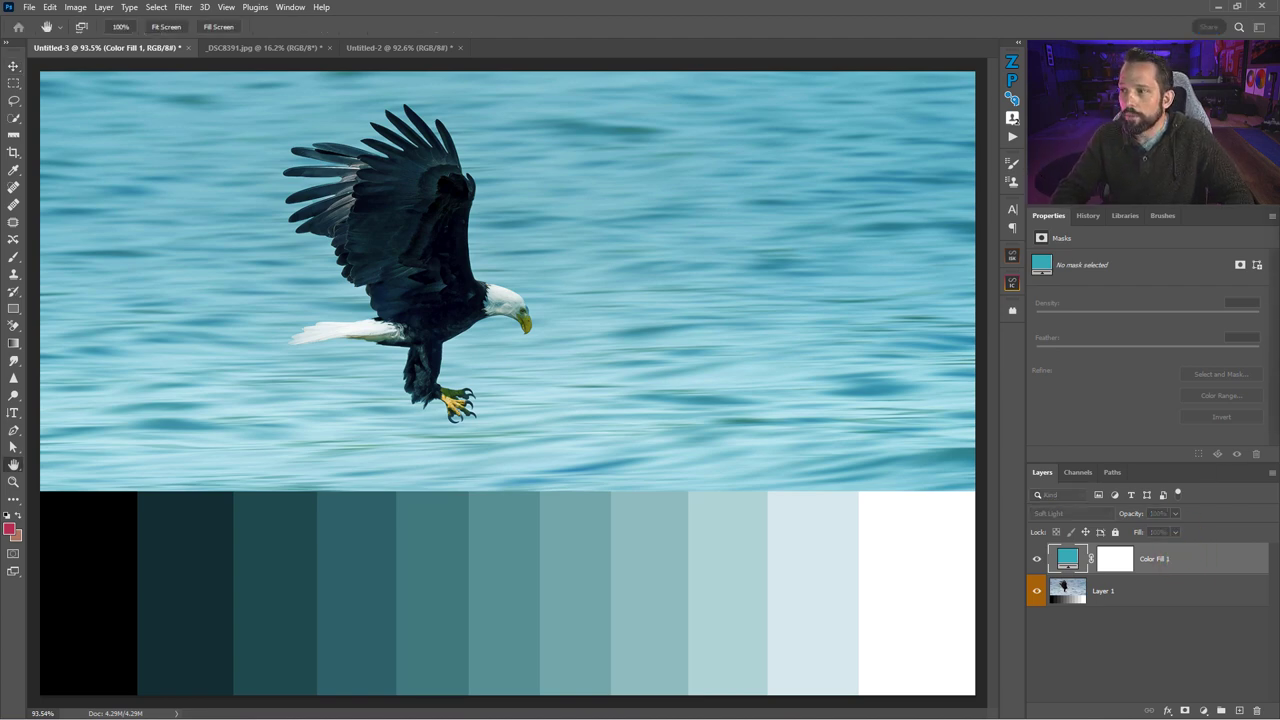
left_click_drag(691, 217, 789, 105)
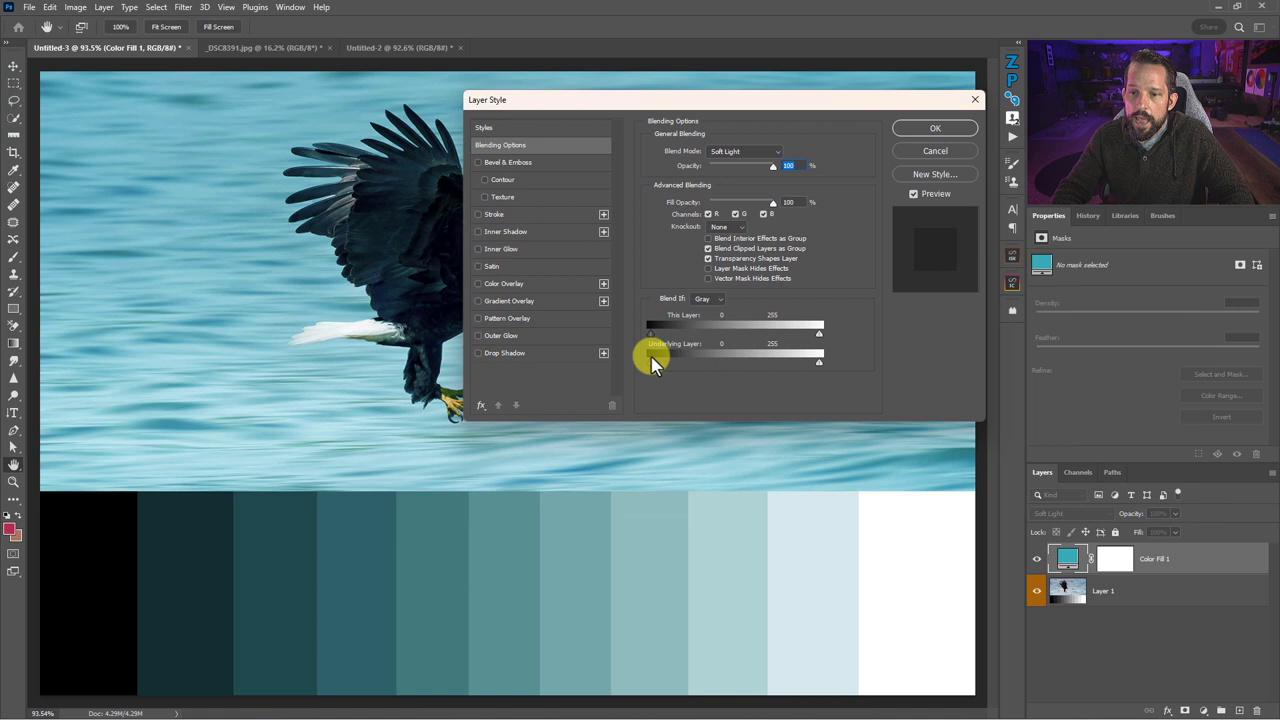
left_click_drag(650, 361, 747, 361)
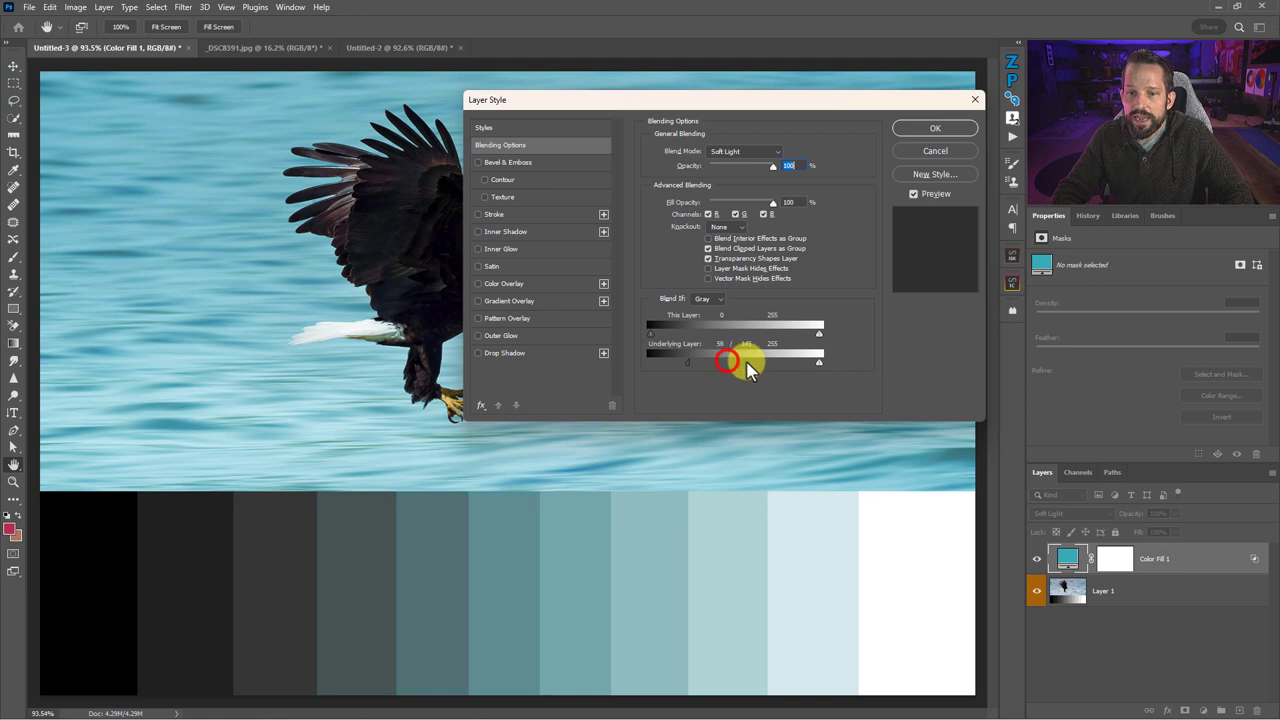
left_click_drag(677, 100, 850, 118)
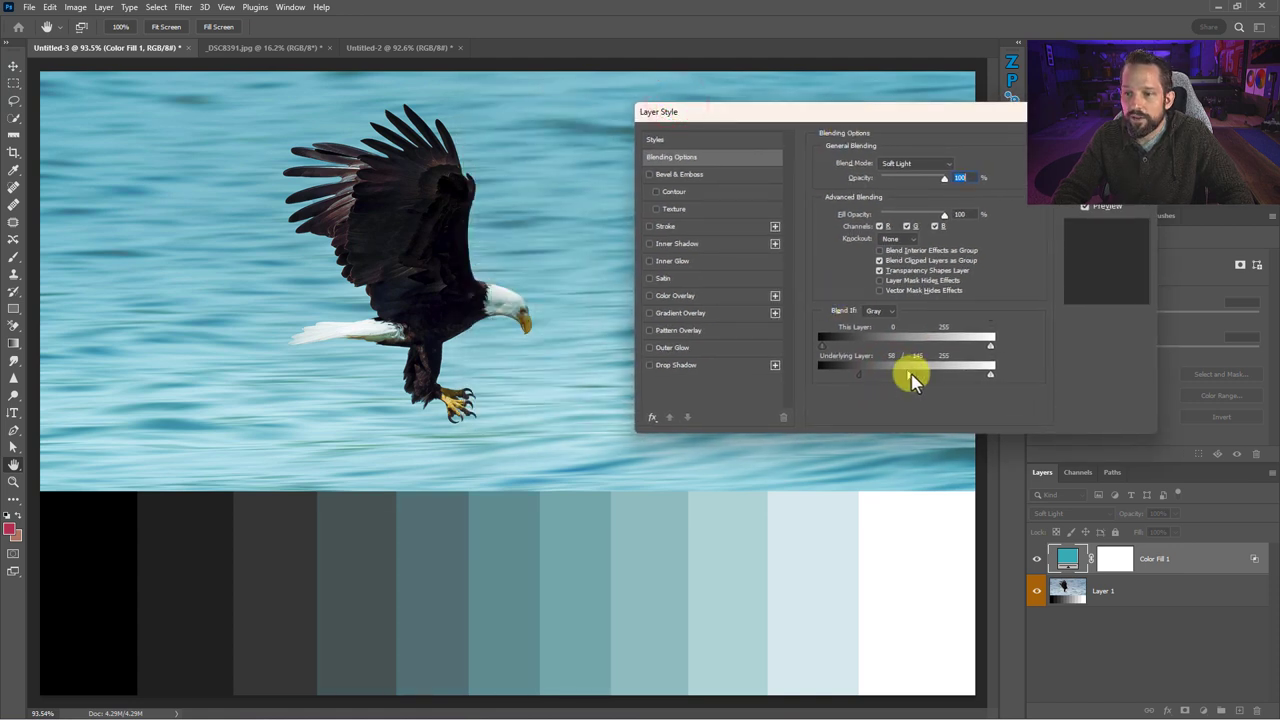
left_click_drag(927, 375, 939, 374)
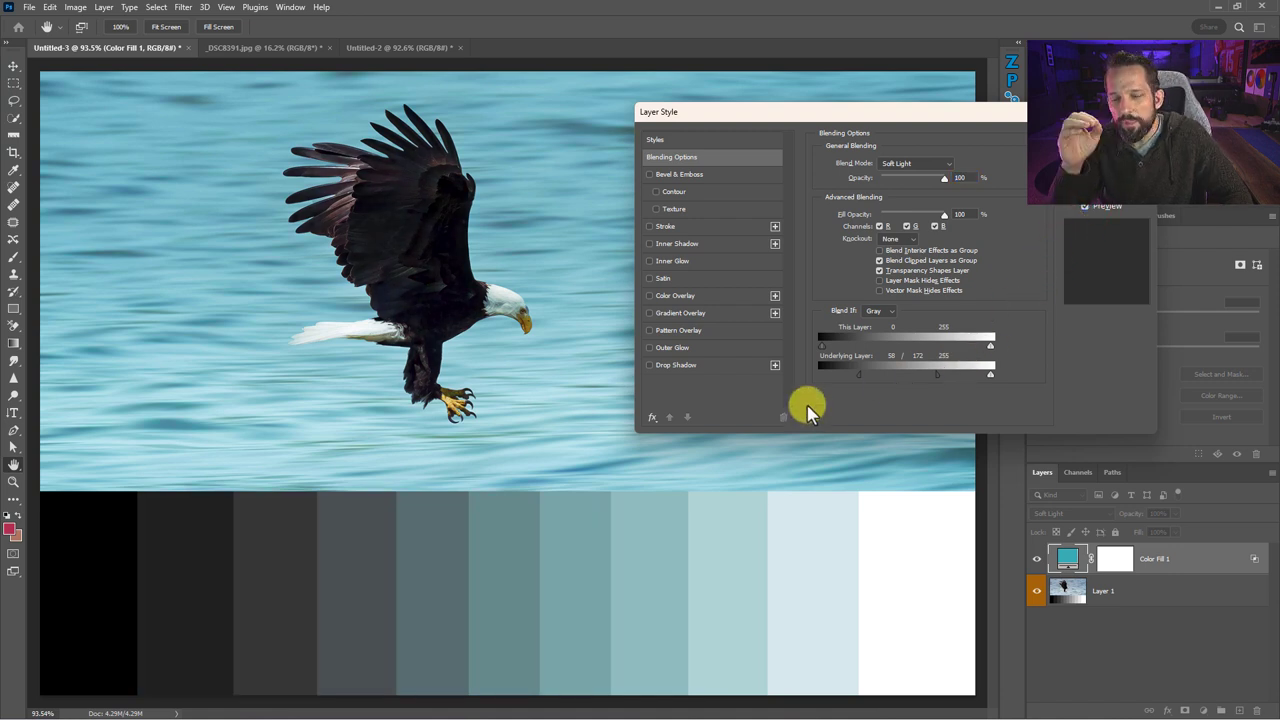
- Give Color Fill 1 a Color Overlay effect in magenta ff00ff
left_click(650, 296)
left_click(670, 296)
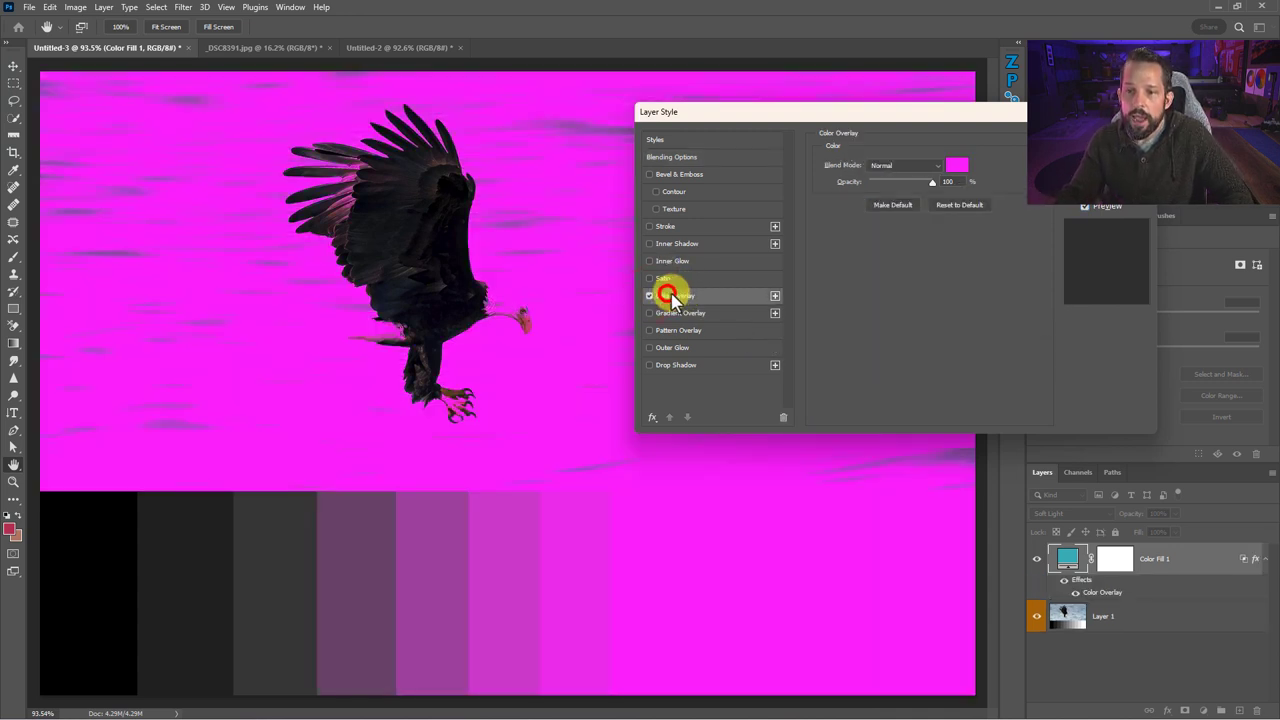
left_click(956, 168)
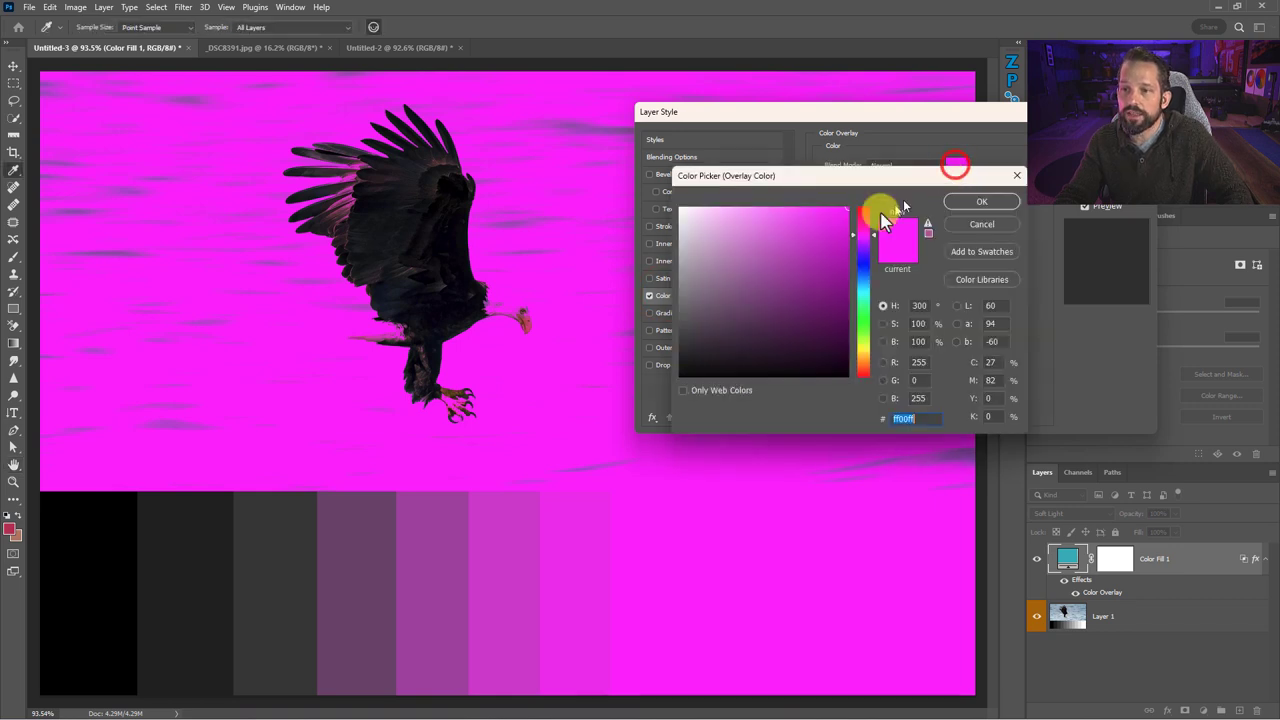
left_click(982, 204)
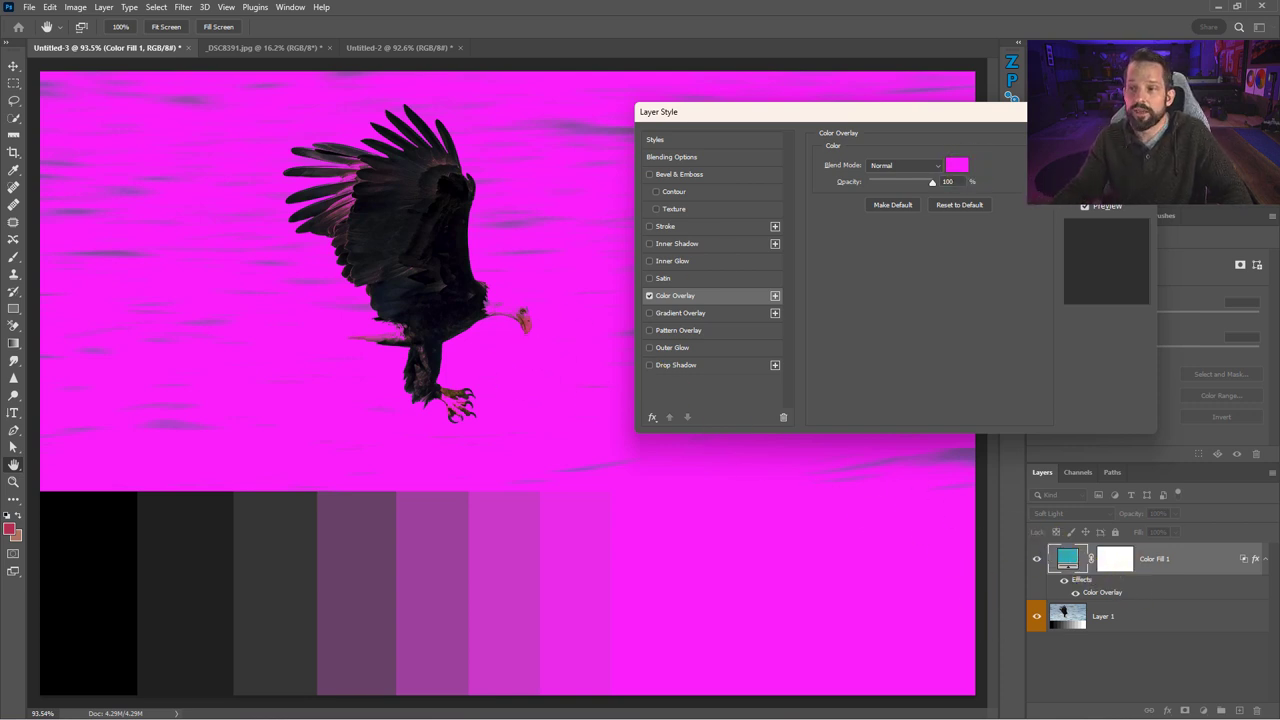
key("Return")
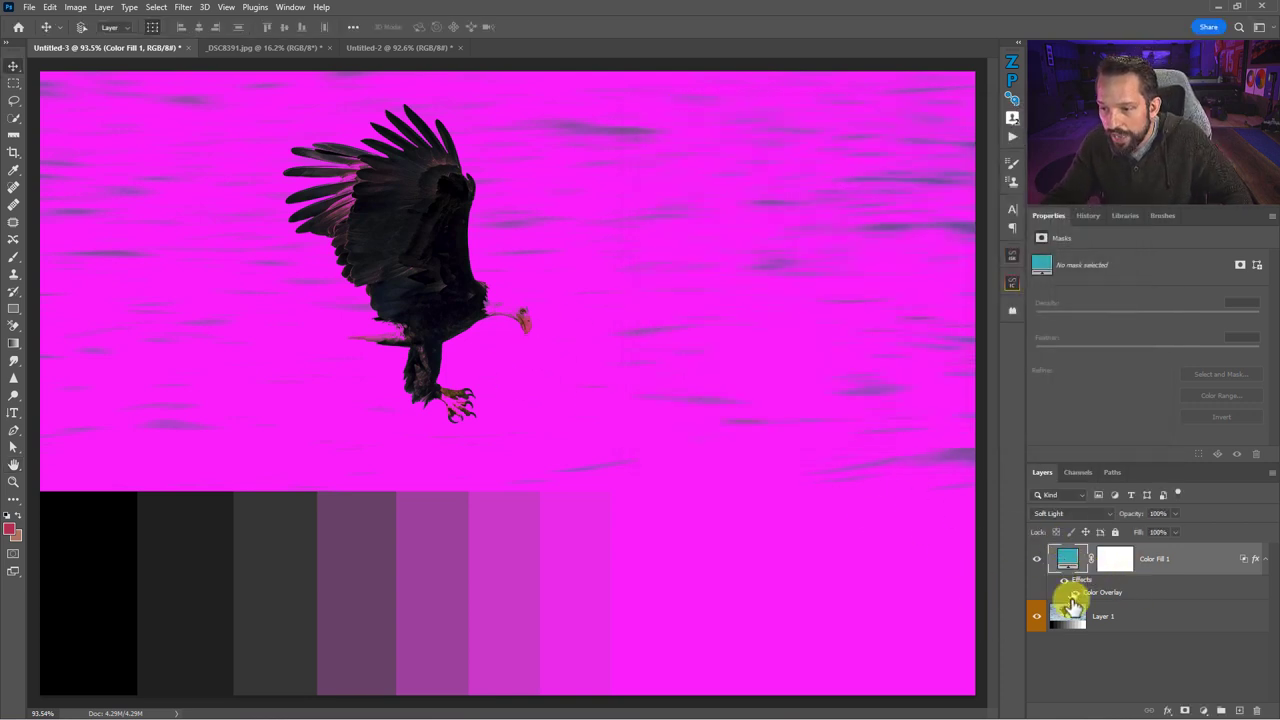
- Toggle the magenta overlay and the Color Fill 1 layer off and on to compare, ending with both visible
left_click(1076, 595)
left_click(1075, 595)
left_click(1074, 596)
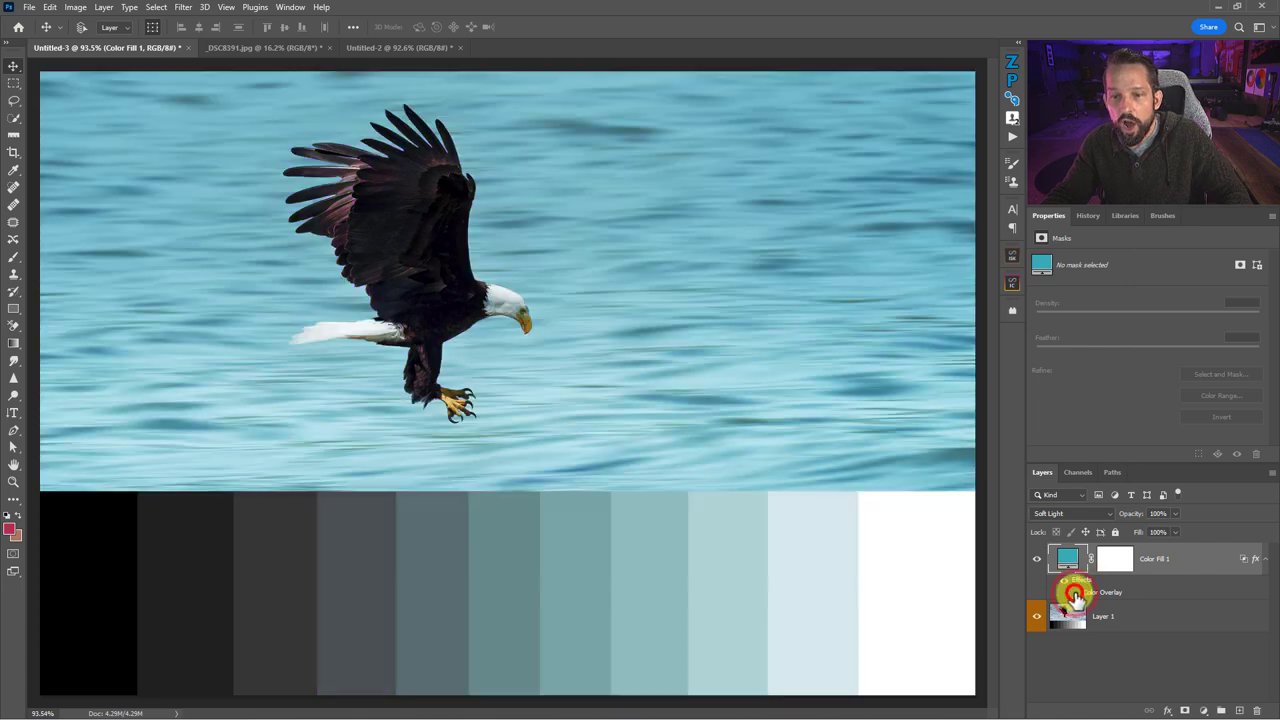
left_click(1038, 559)
left_click(1038, 559)
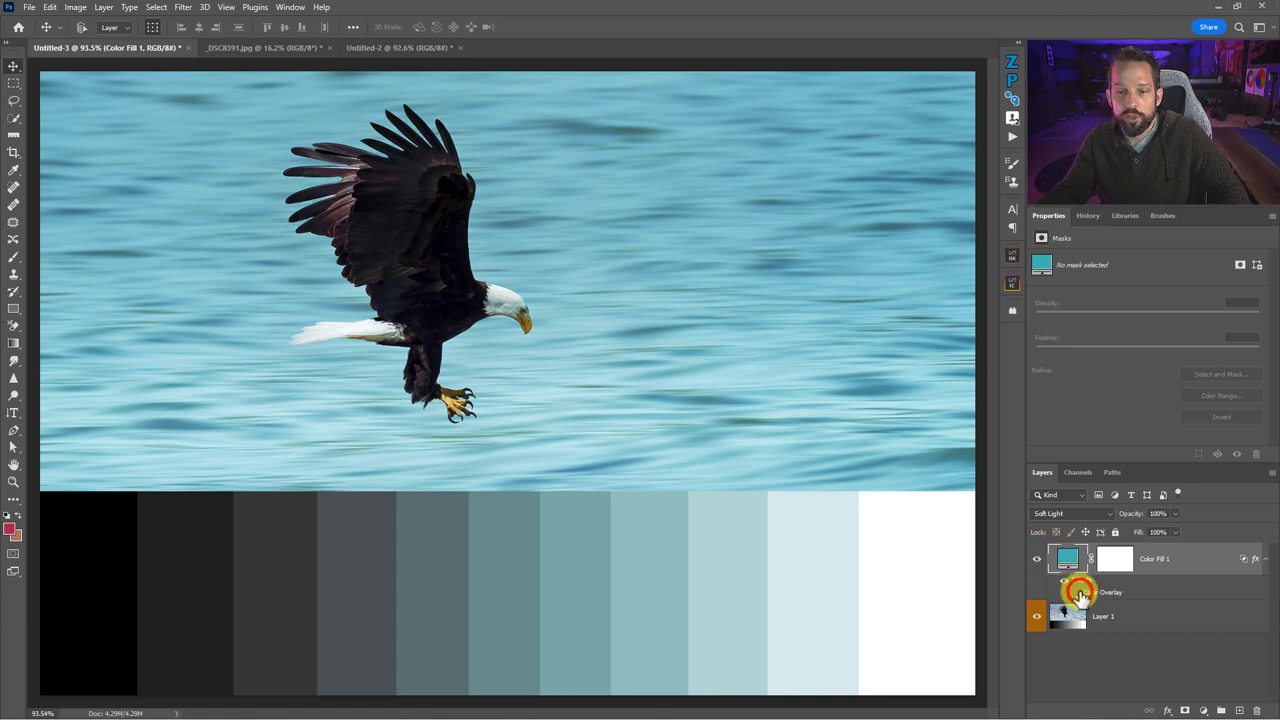
left_click(1076, 593)
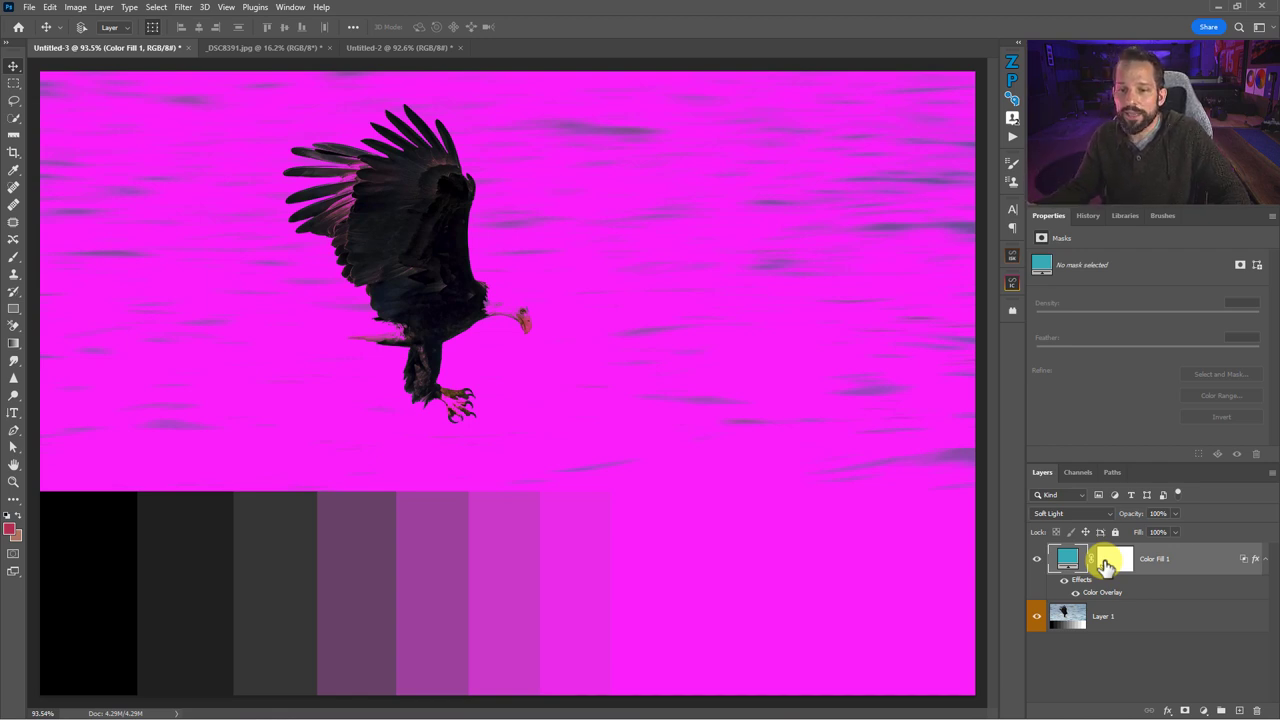
- Target the Color Fill 1 mask with a black brush of about 100 pixels
left_click(1113, 561)
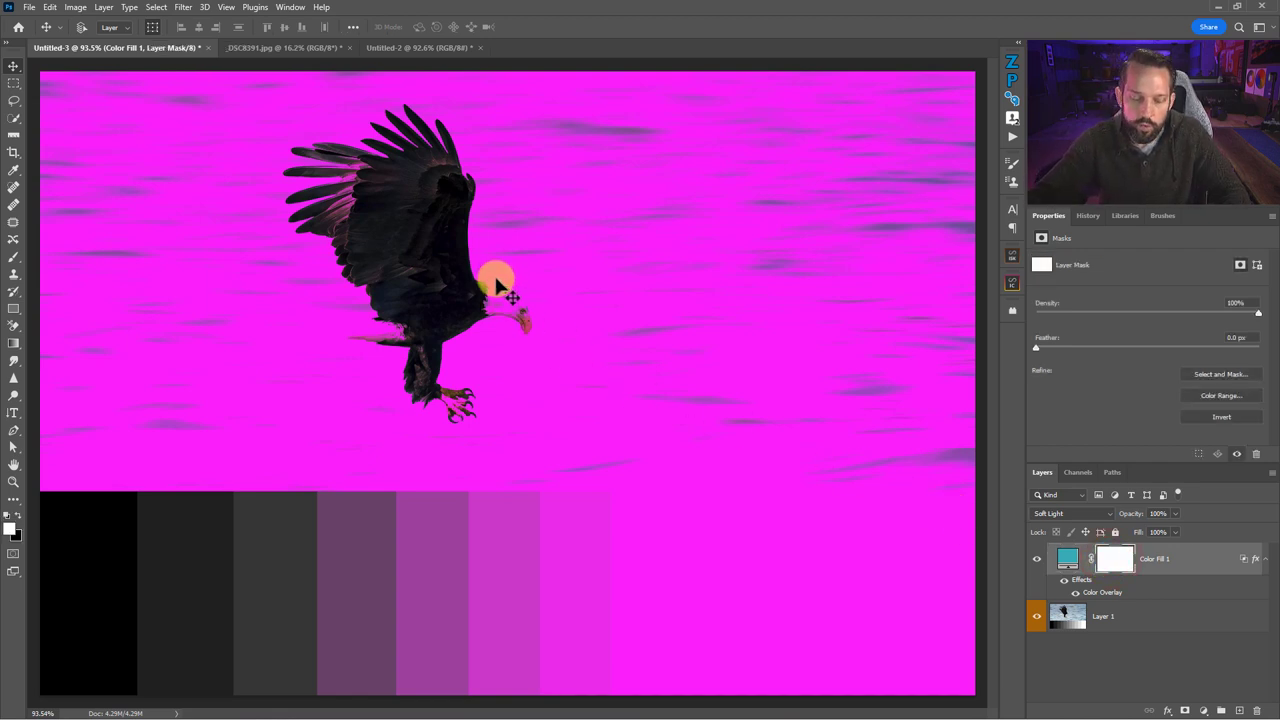
key("b")
key("bracketleft")
key("bracketleft")
key("bracketleft")
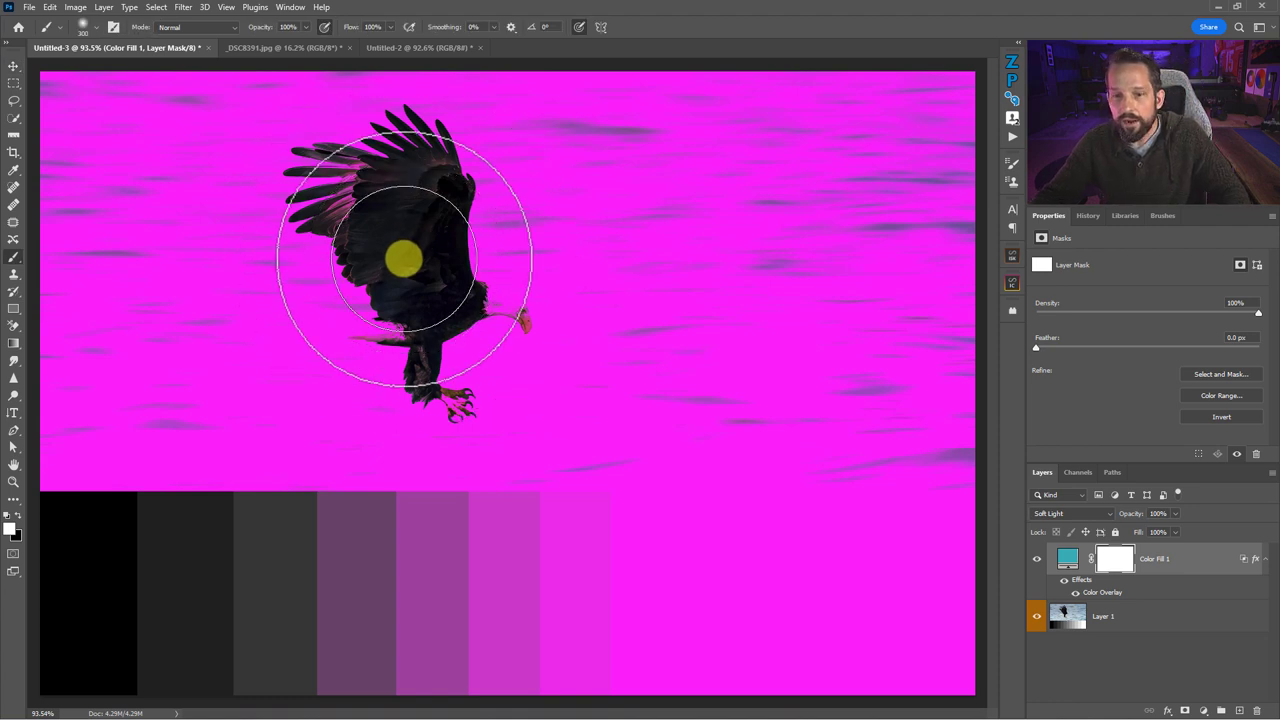
key("bracketleft")
key("bracketleft")
key("bracketleft")
key("bracketleft")
key("bracketleft")
key("bracketleft")
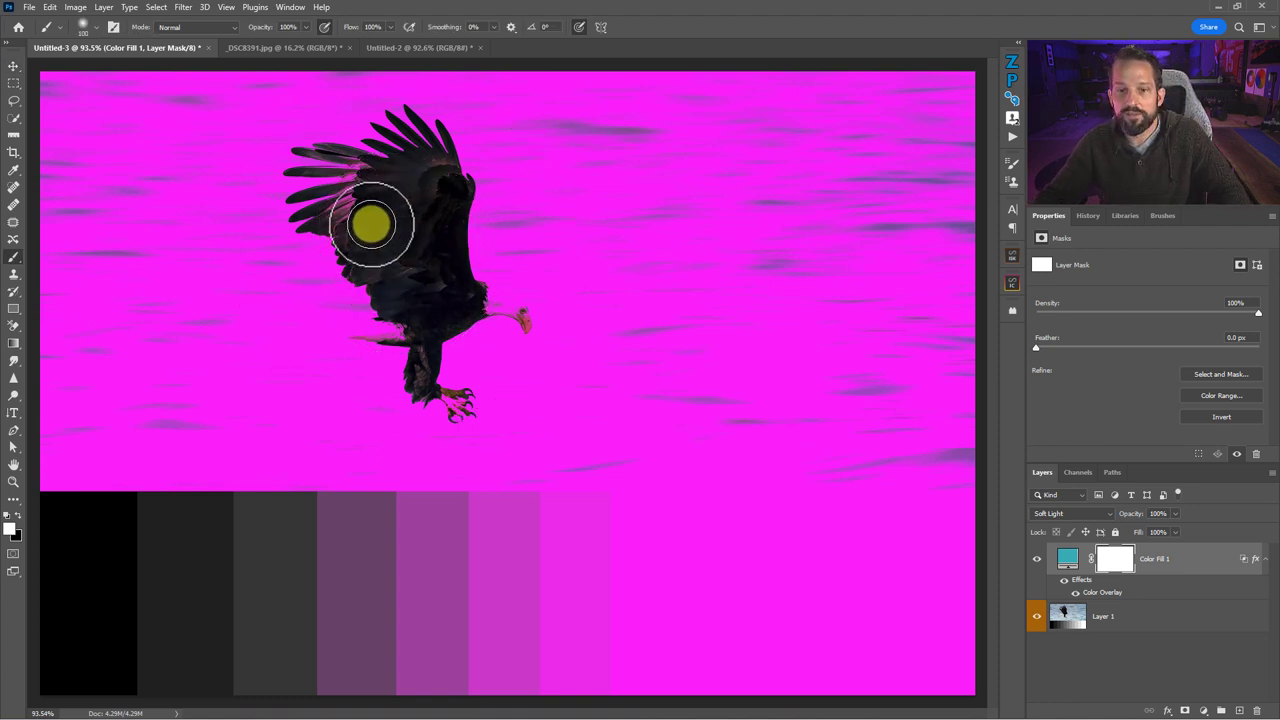
left_click(20, 515)
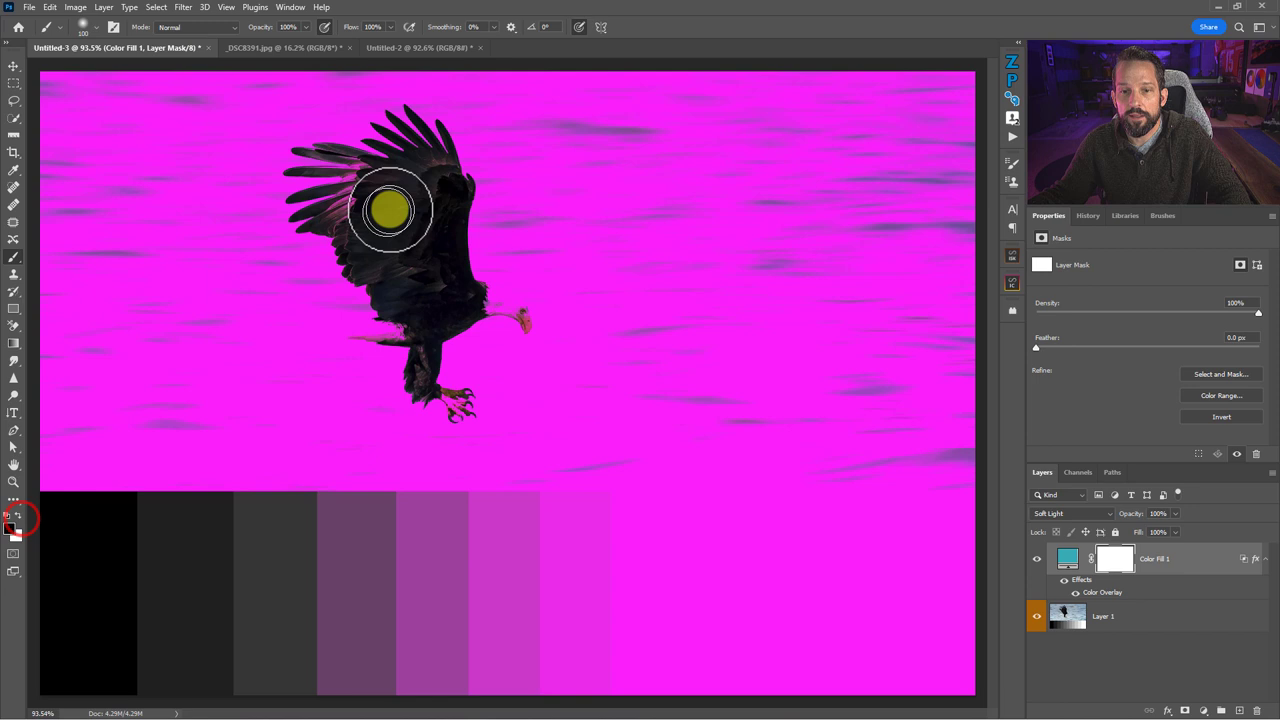
- Mask the fill off the eagle's wing, body and legs, then hide the Color Overlay effect
mouse_move(389, 209)
left_mouse_down()
mouse_move(384, 313)
mouse_move(413, 277)
mouse_move(383, 218)
mouse_move(371, 250)
mouse_move(353, 222)
left_mouse_up()
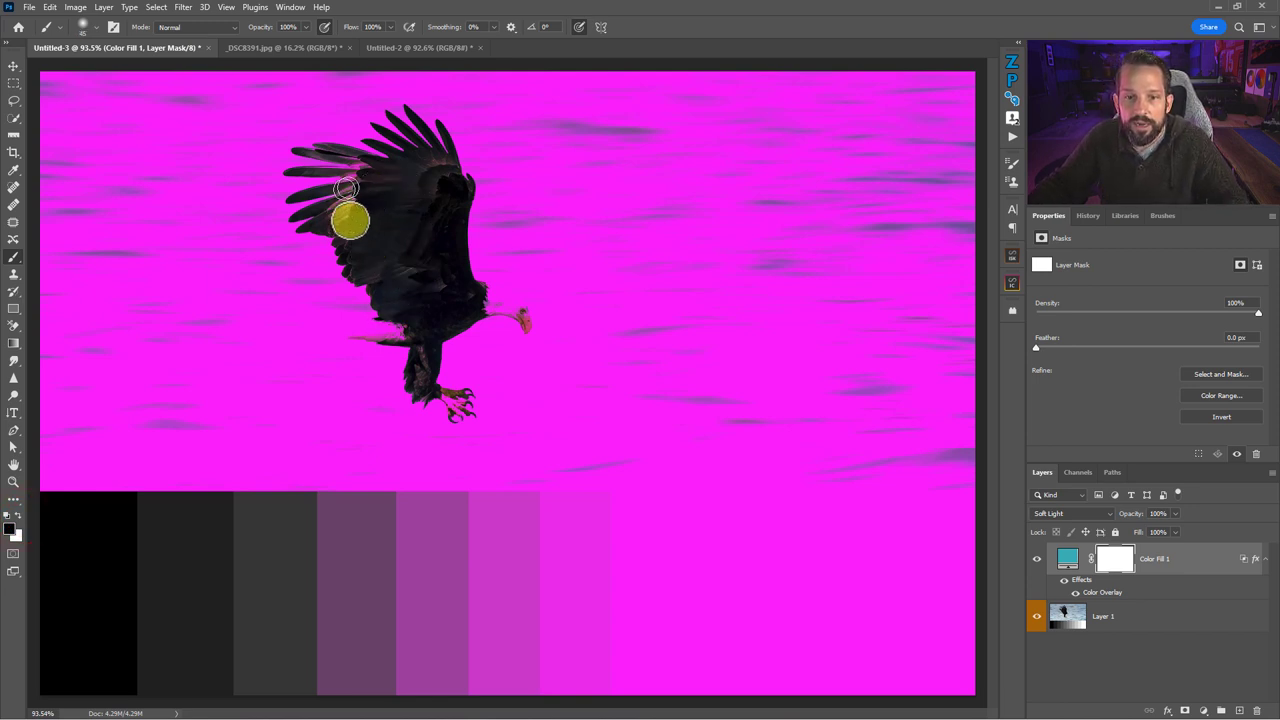
mouse_move(398, 220)
left_mouse_down()
mouse_move(425, 332)
mouse_move(375, 340)
mouse_move(457, 310)
left_mouse_up()
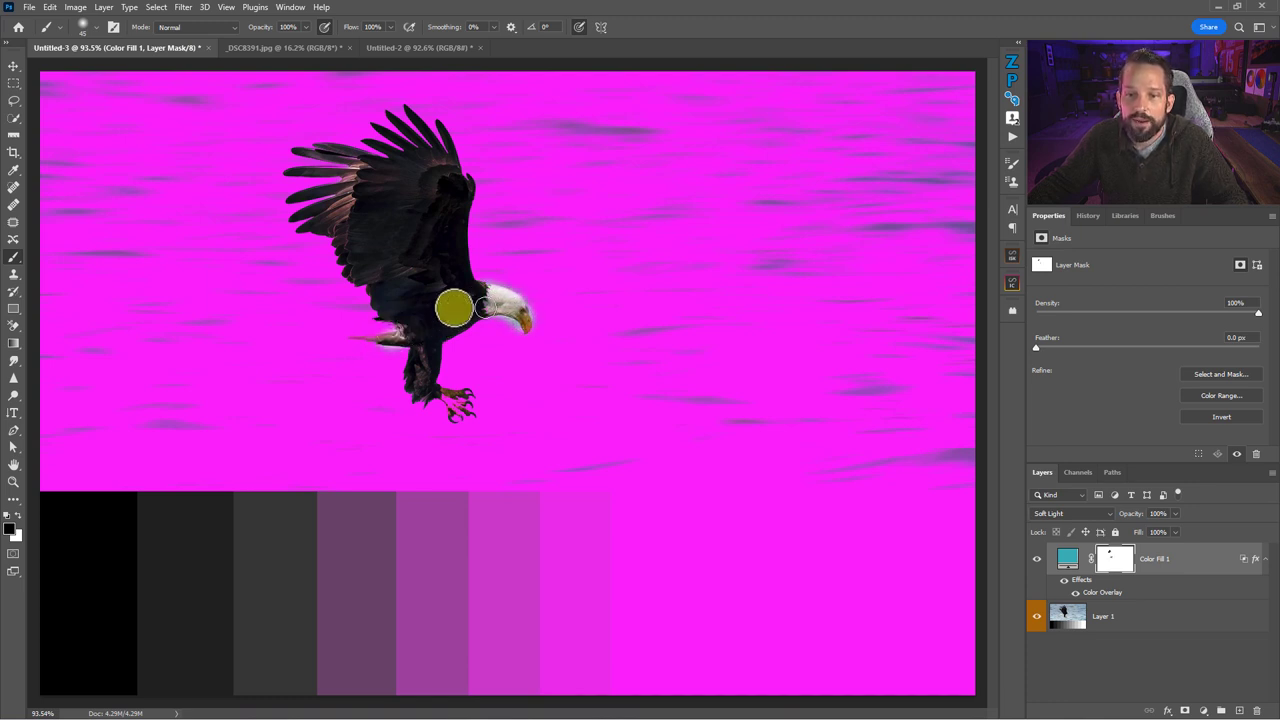
left_click_drag(455, 310, 446, 372)
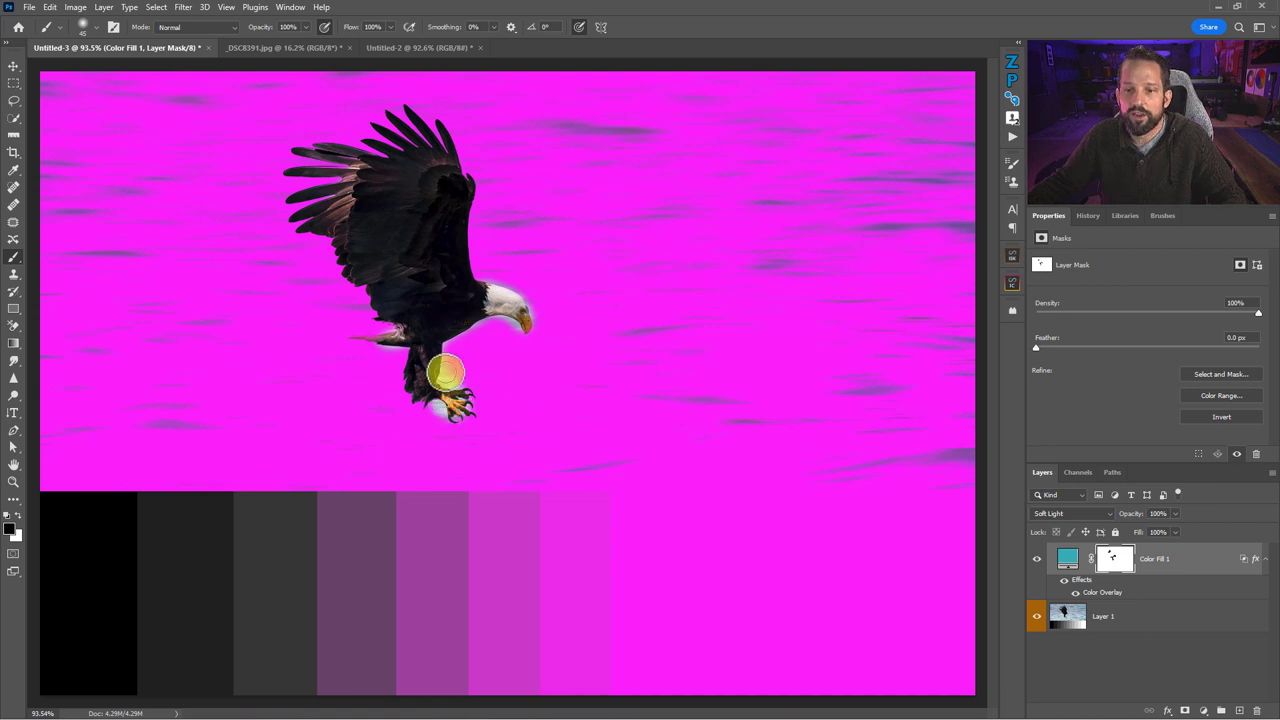
left_click(1069, 559)
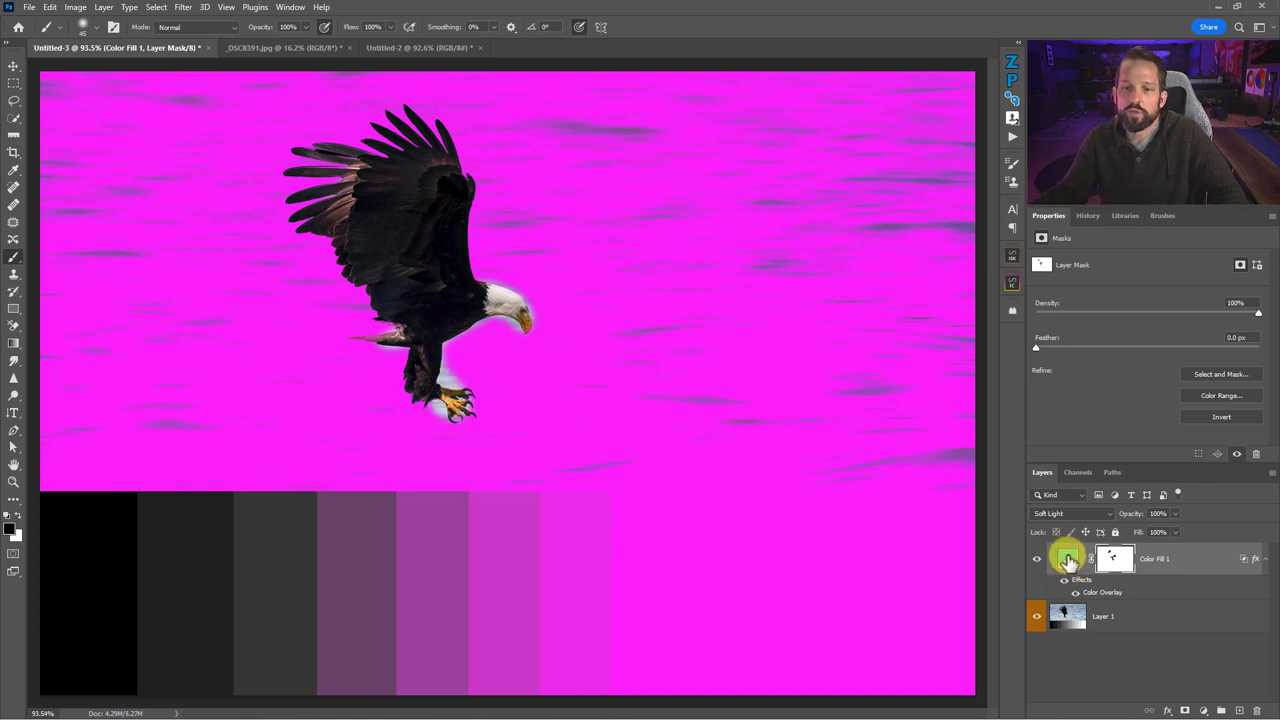
mouse_move(1067, 559)
left_mouse_down()
mouse_move(1066, 580)
mouse_move(1009, 591)
mouse_move(1076, 596)
left_mouse_up()
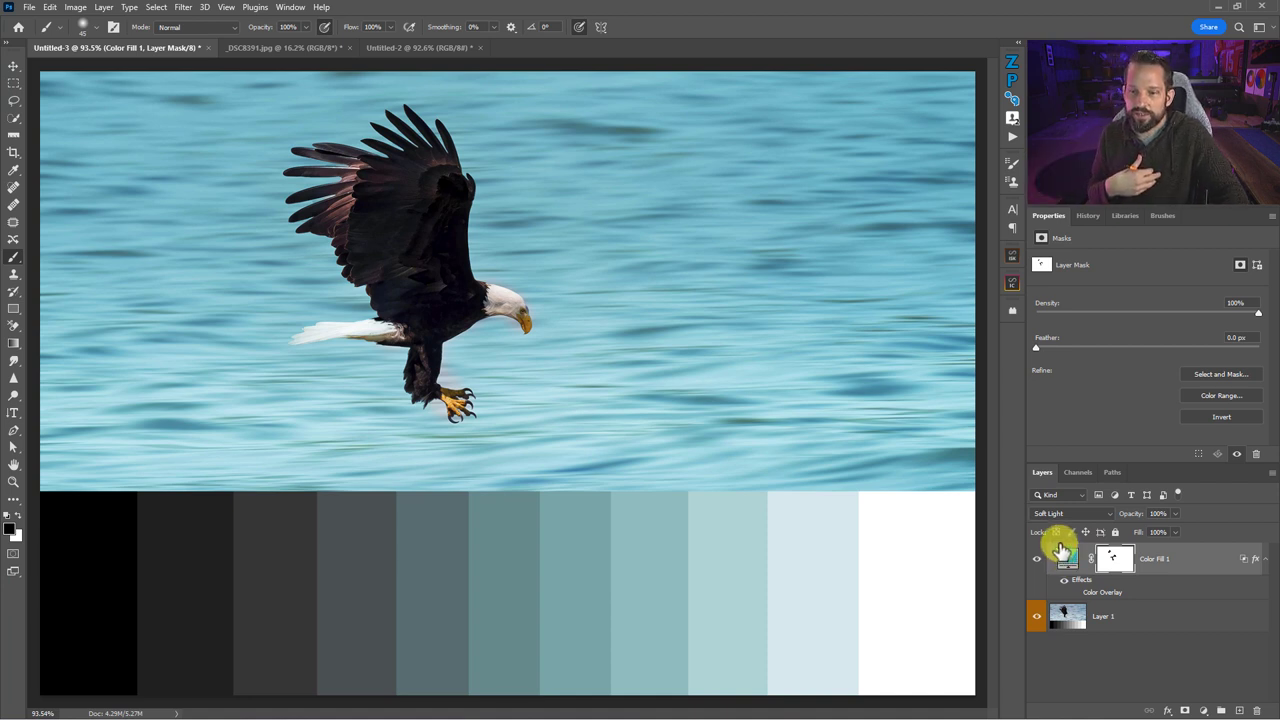
- Turn the magenta Color Overlay on Color Fill 1 back on
left_click(1068, 593)
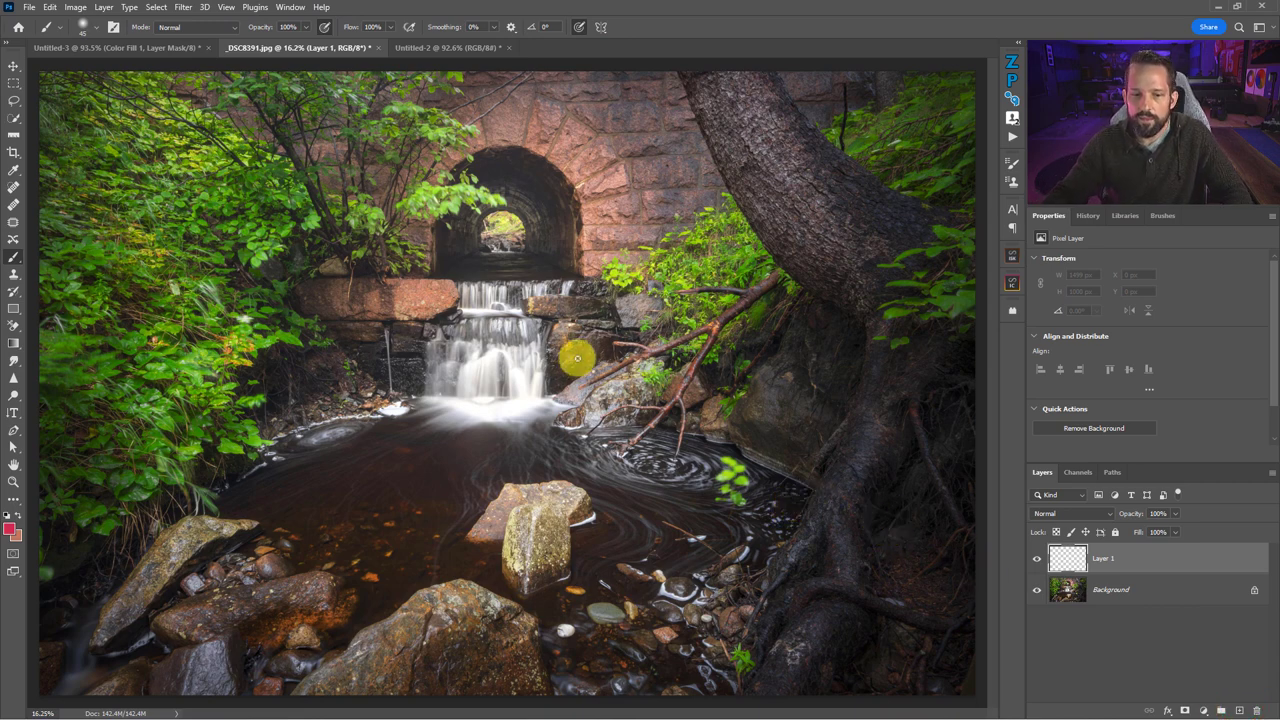
- Set the foreground colour to pure red
left_click(9, 529)
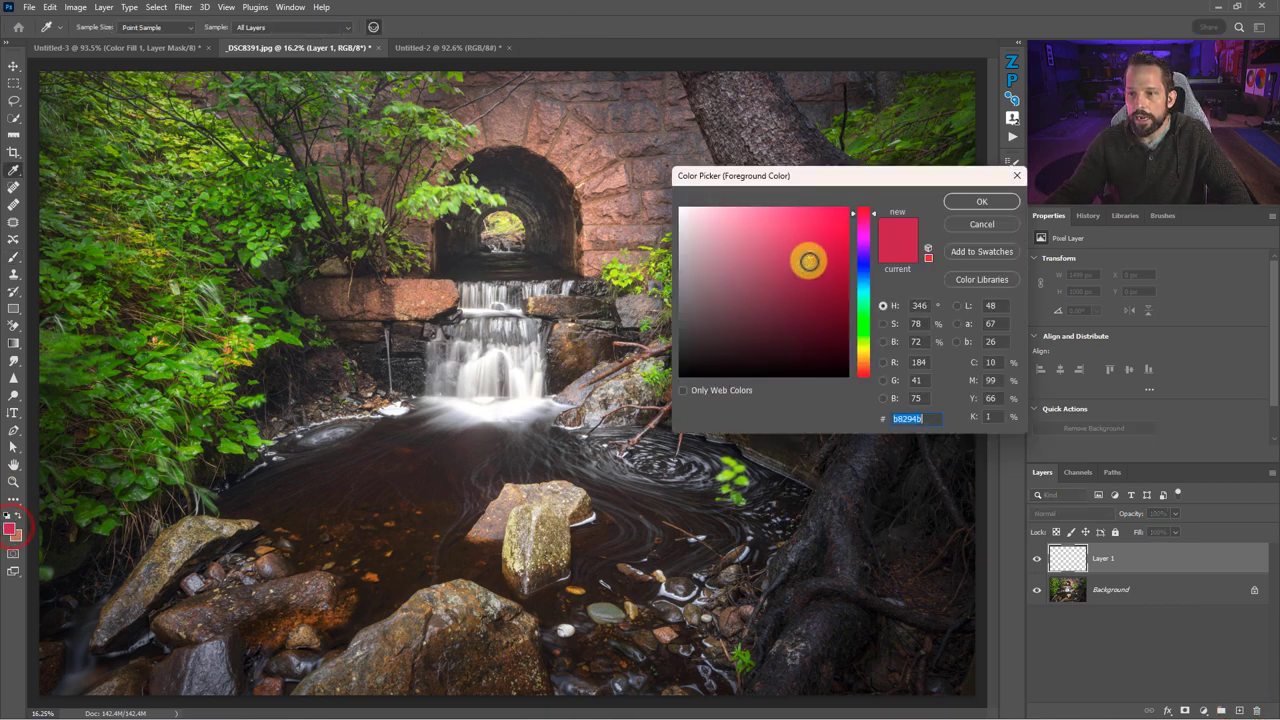
left_click_drag(870, 218, 863, 190)
left_click(980, 201)
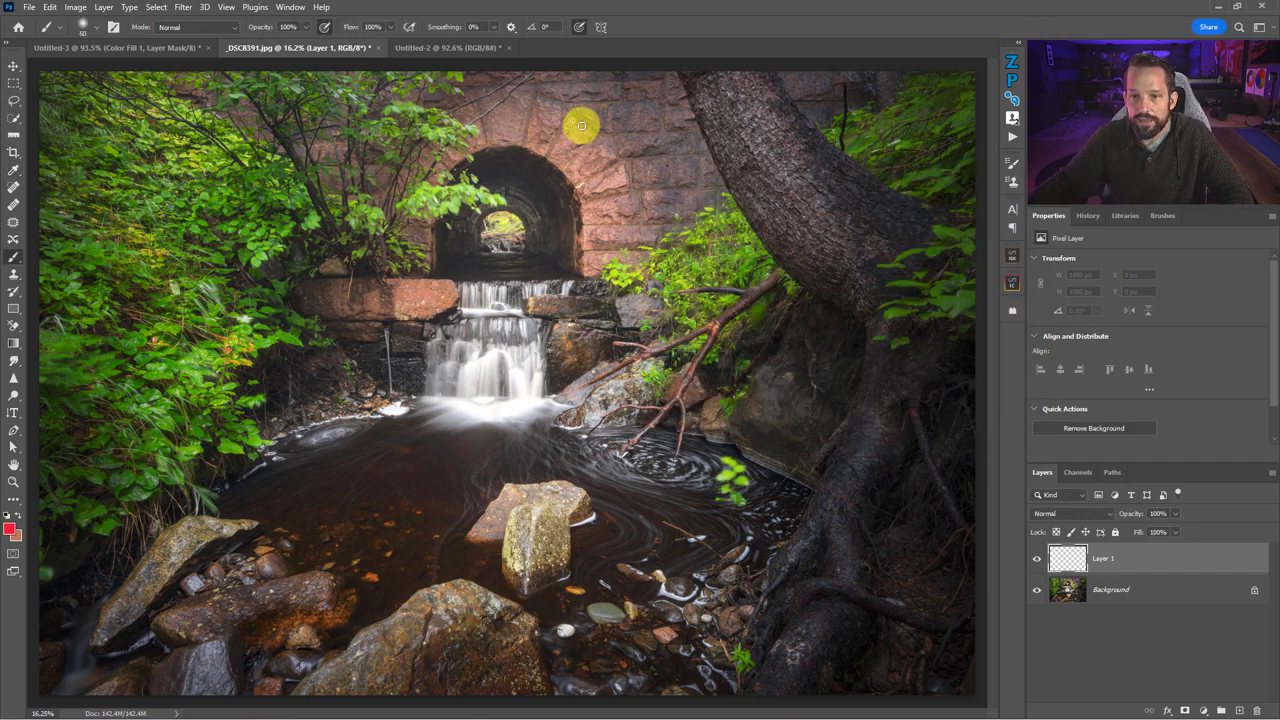
- Paint red lines looping the tunnel and falls and tracing across the pool below
mouse_move(410, 305)
left_mouse_down()
mouse_move(470, 428)
mouse_move(600, 340)
mouse_move(575, 140)
left_mouse_up()
mouse_move(242, 515)
left_mouse_down()
mouse_move(420, 417)
mouse_move(569, 423)
mouse_move(690, 468)
mouse_move(720, 500)
left_mouse_up()
left_click_drag(540, 432, 565, 500)
left_click_drag(435, 455, 420, 580)
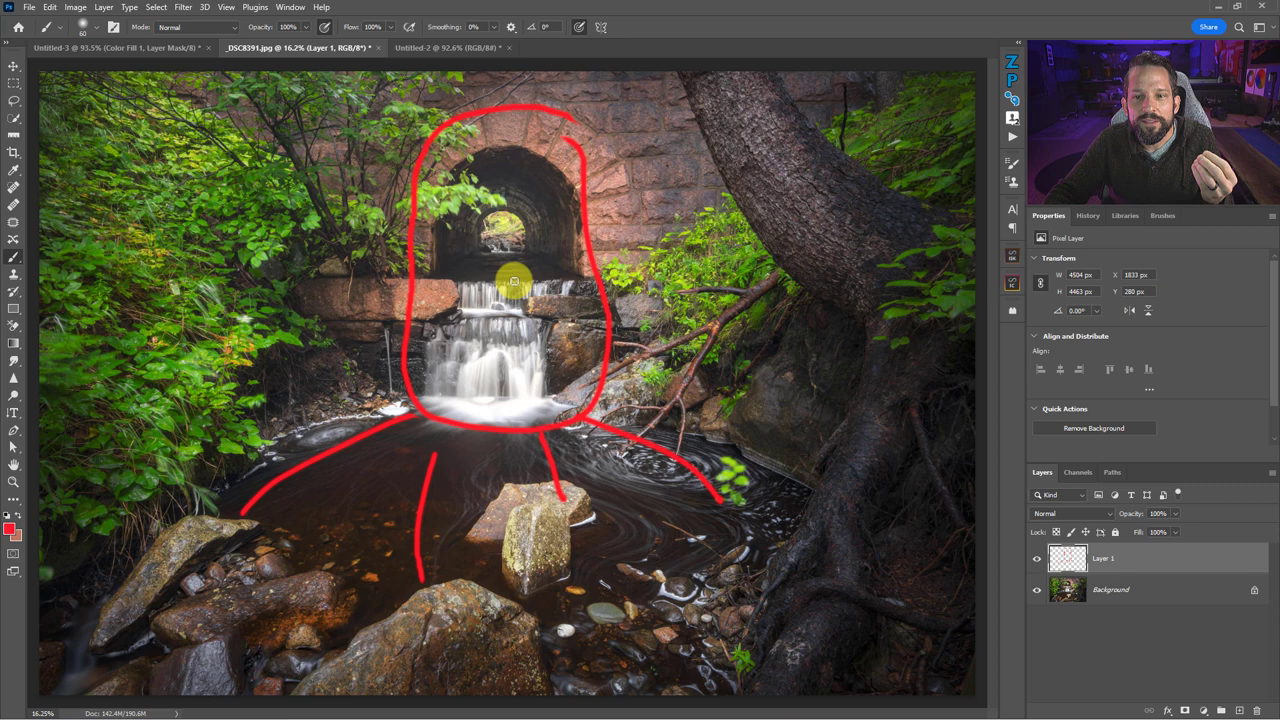
- Delete the red sketch layer, add a new empty layer, and make magenta (H 304) the foreground colour
key("Delete")
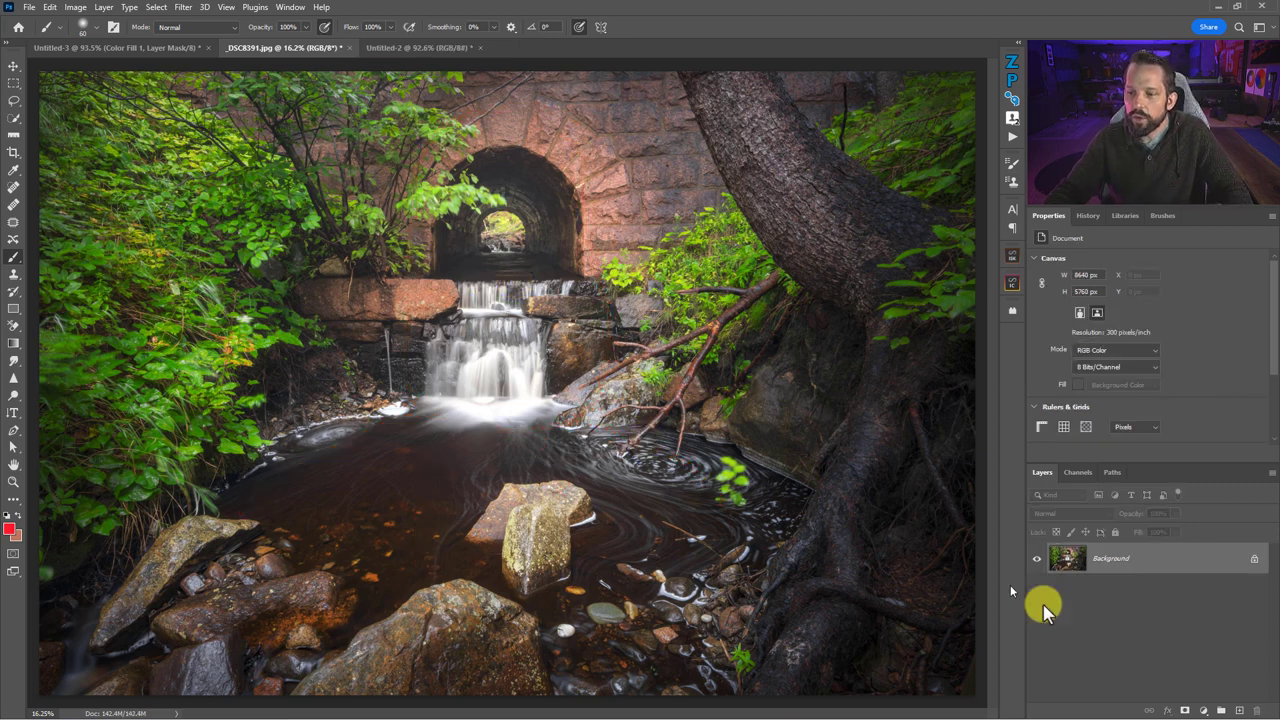
left_click(1238, 710)
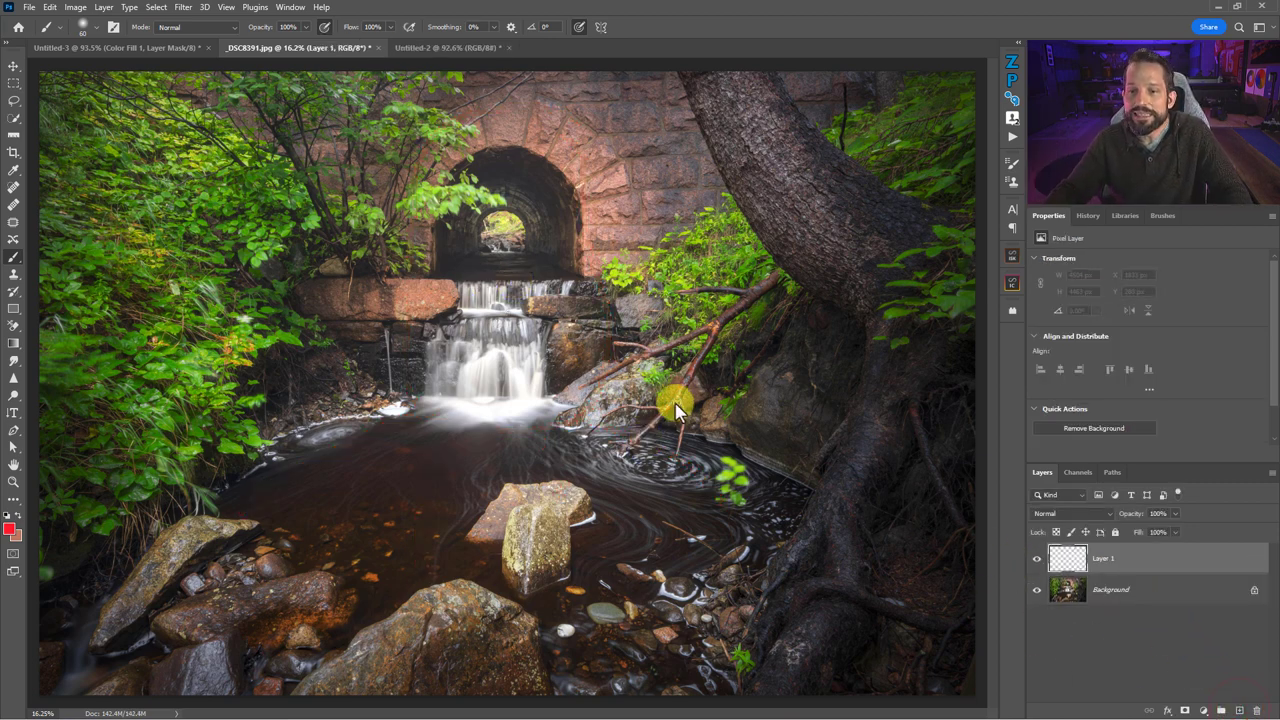
left_click(8, 533)
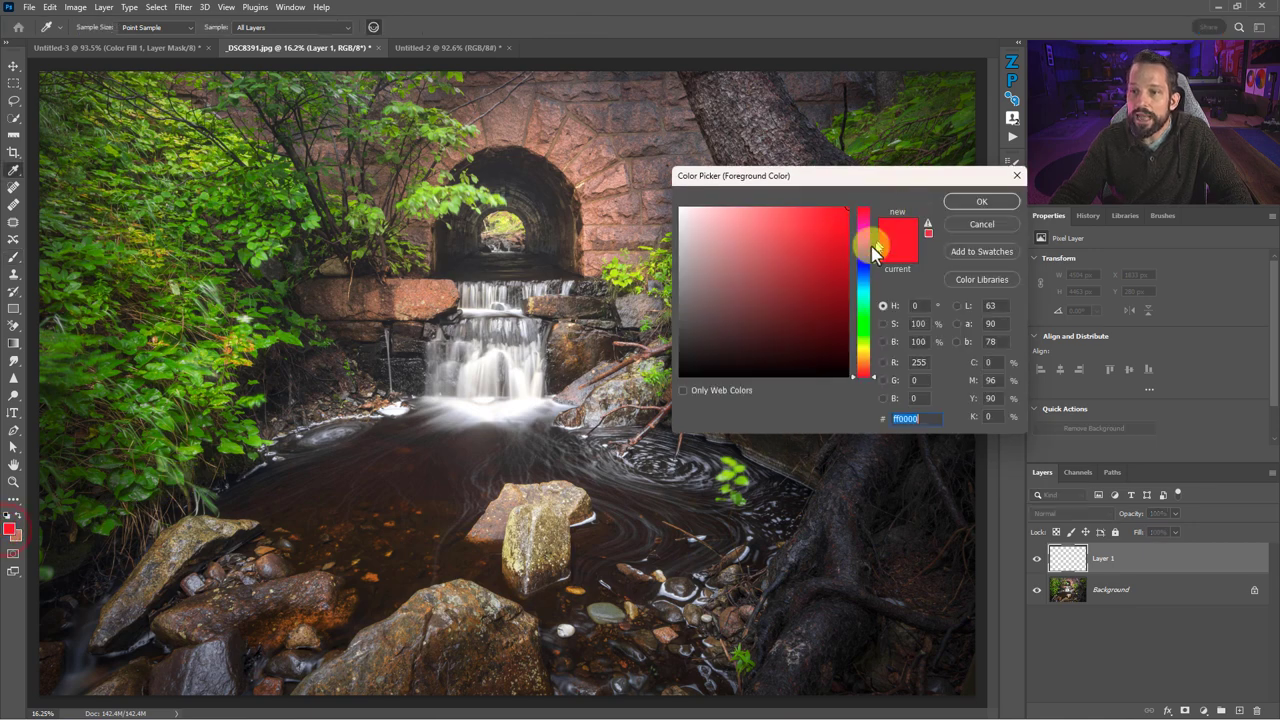
left_click(863, 233)
left_click(952, 205)
- Brush magenta flow lines around the arch and pool, then delete that sketch layer
key("b")
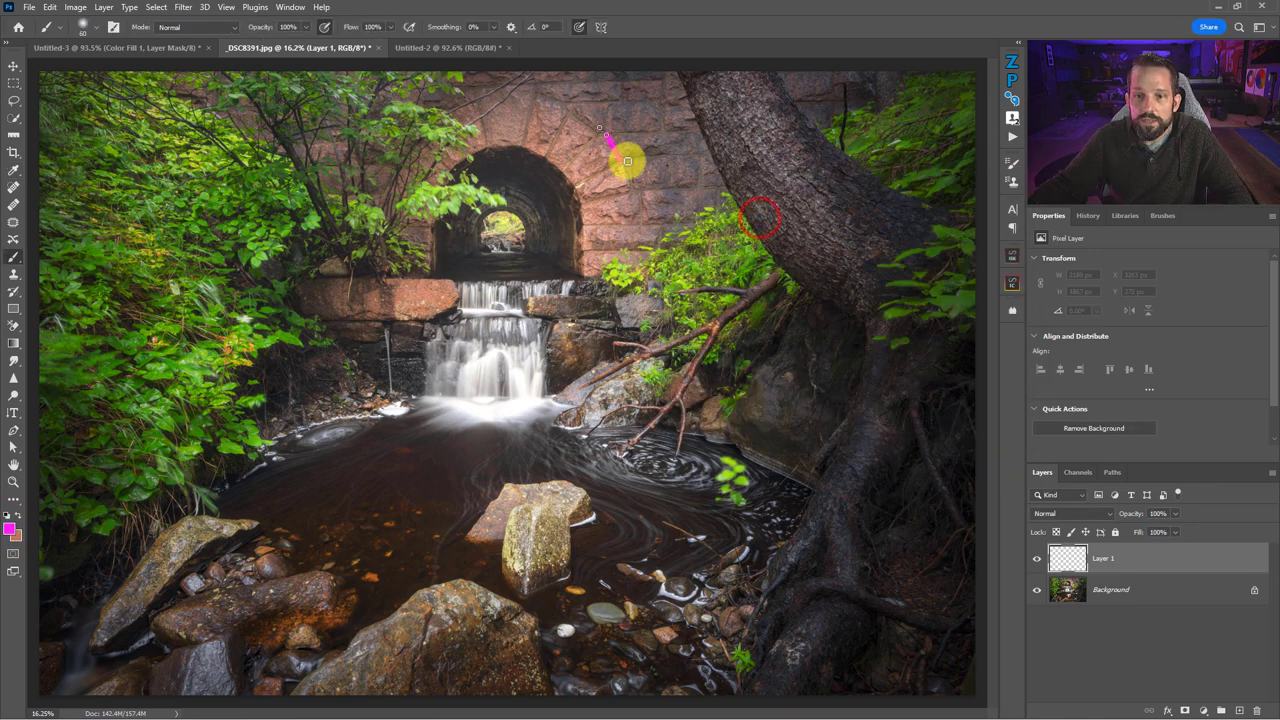
mouse_move(625, 158)
left_mouse_down()
mouse_move(402, 190)
mouse_move(420, 432)
mouse_move(598, 436)
mouse_move(605, 156)
left_mouse_up()
left_click_drag(380, 400, 258, 488)
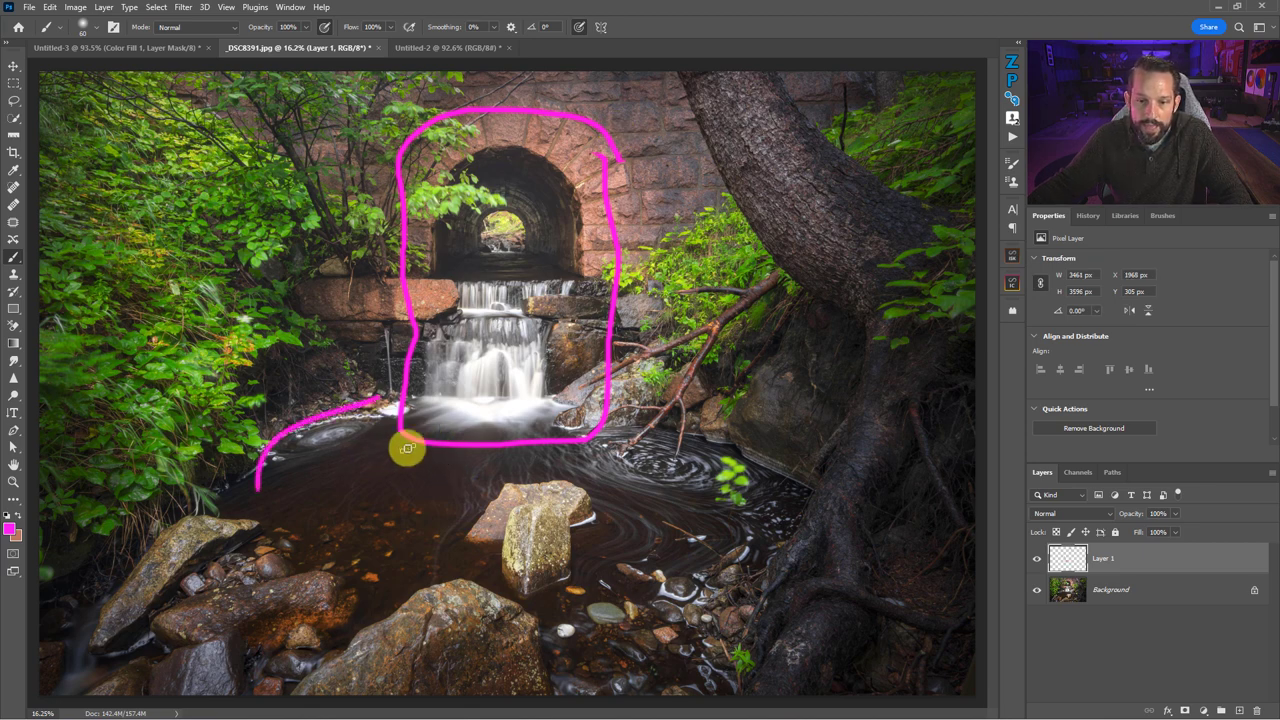
left_click_drag(473, 435, 460, 505)
left_click_drag(610, 430, 652, 480)
left_click_drag(582, 390, 735, 485)
left_click_drag(560, 450, 620, 520)
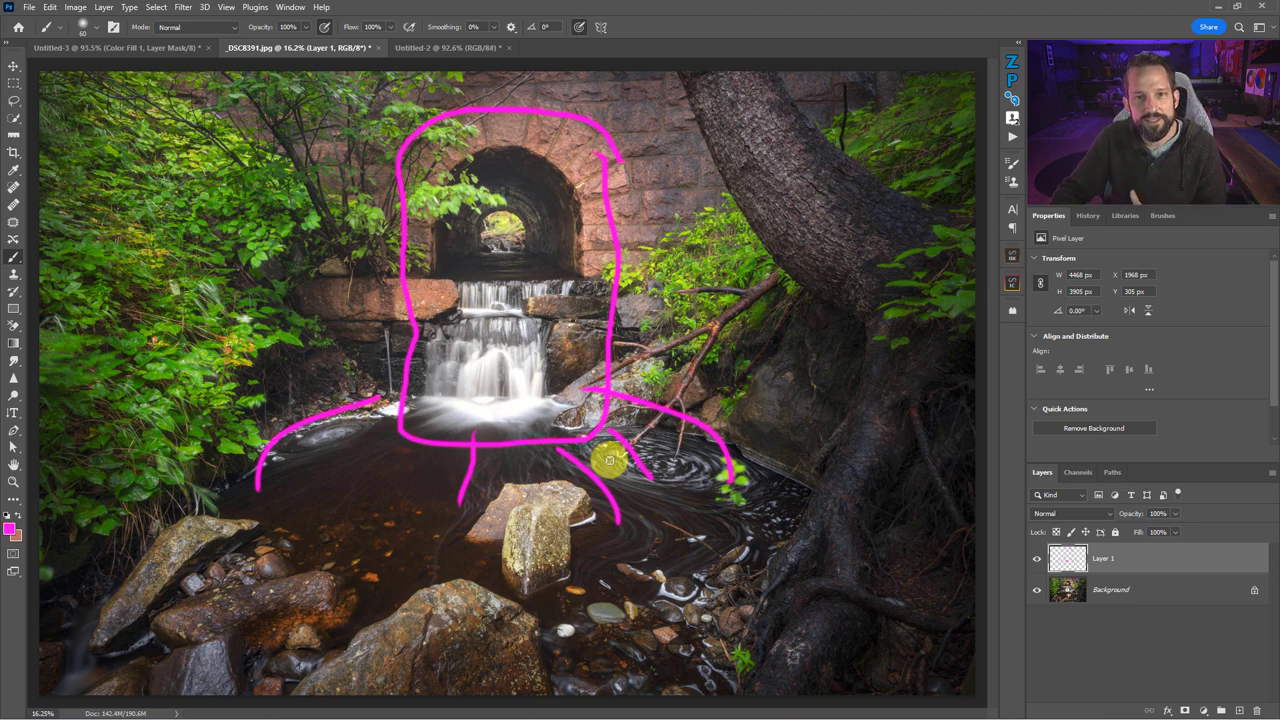
key("Delete")
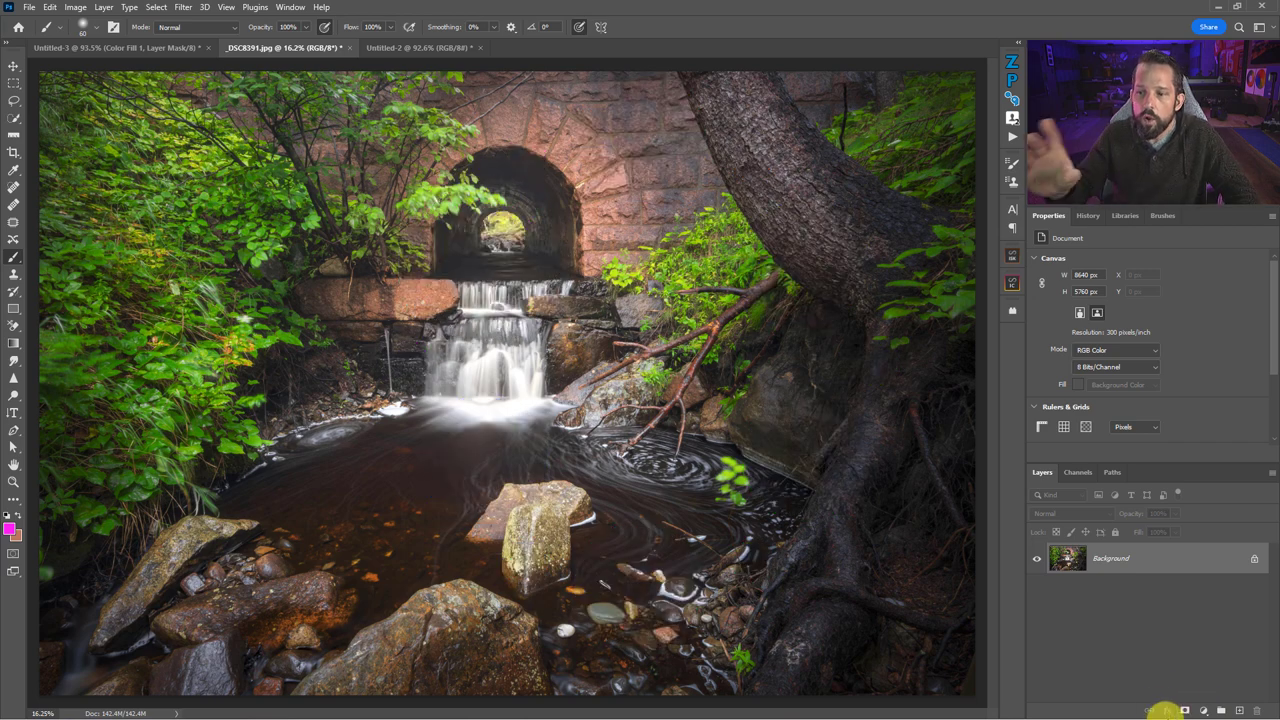
- Add a Selective Color adjustment layer targeting the Greens
left_click(1204, 710)
left_click(1208, 705)
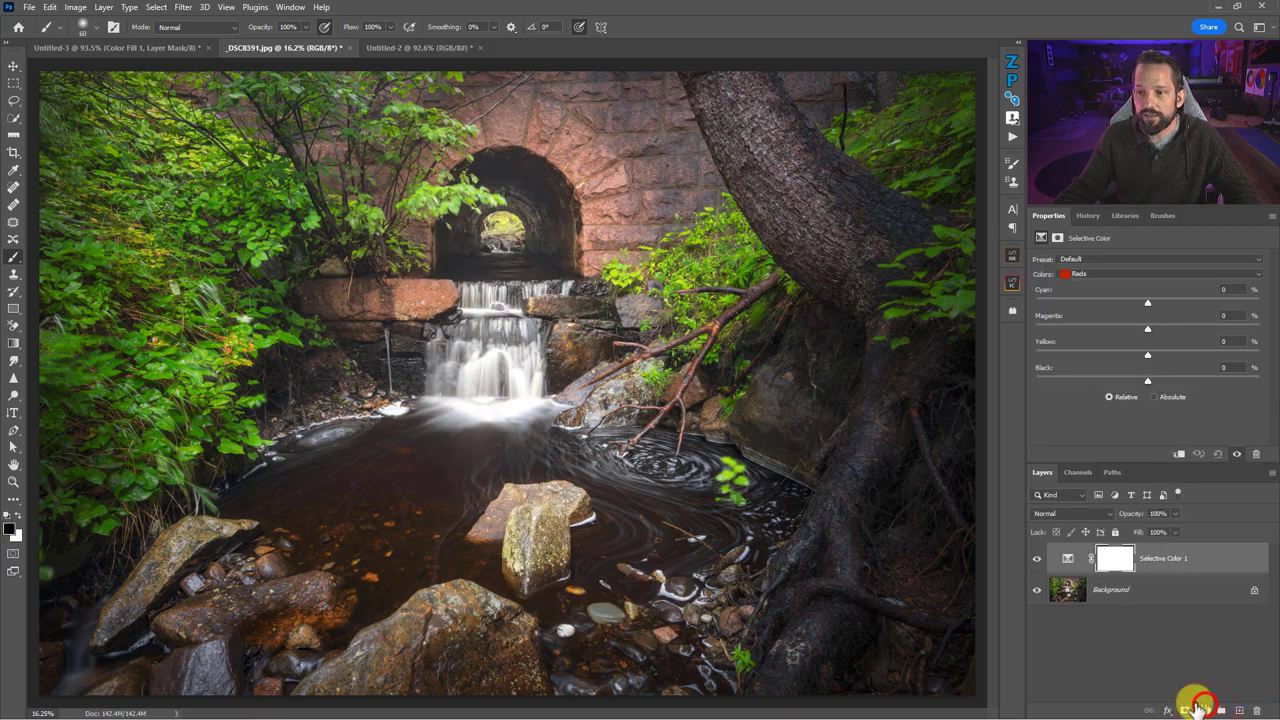
left_click(1088, 276)
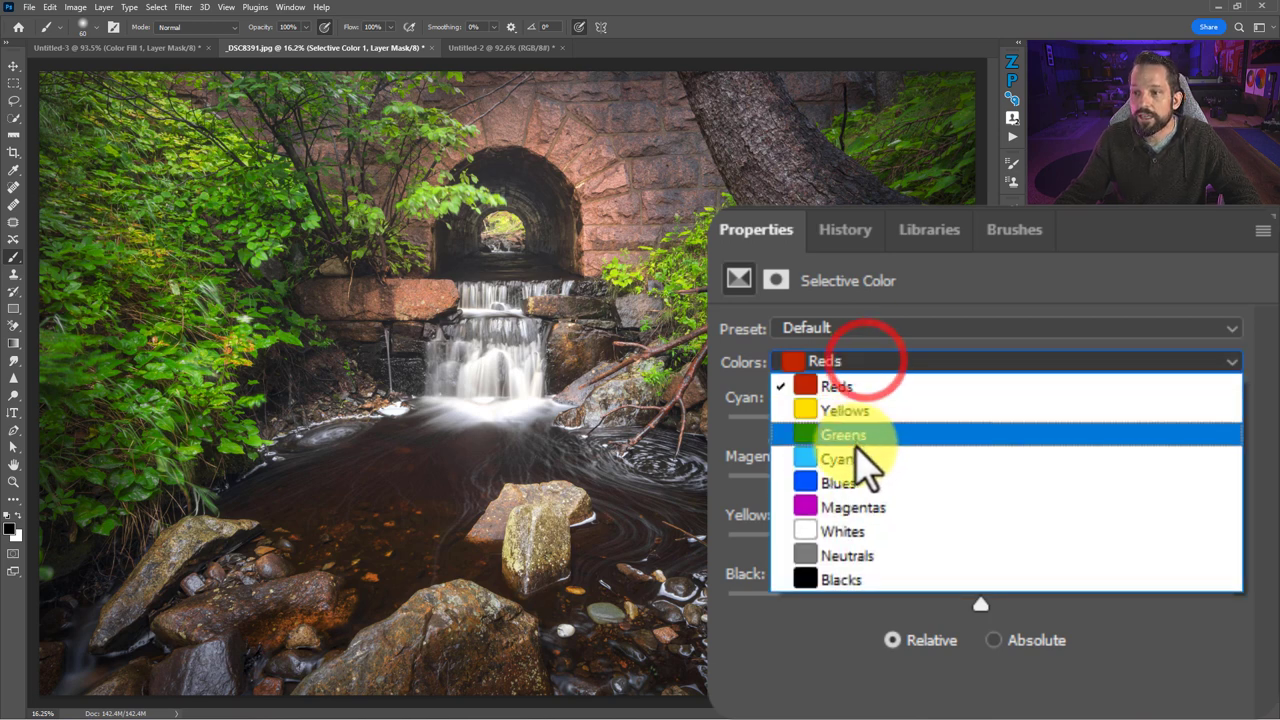
left_click(1110, 311)
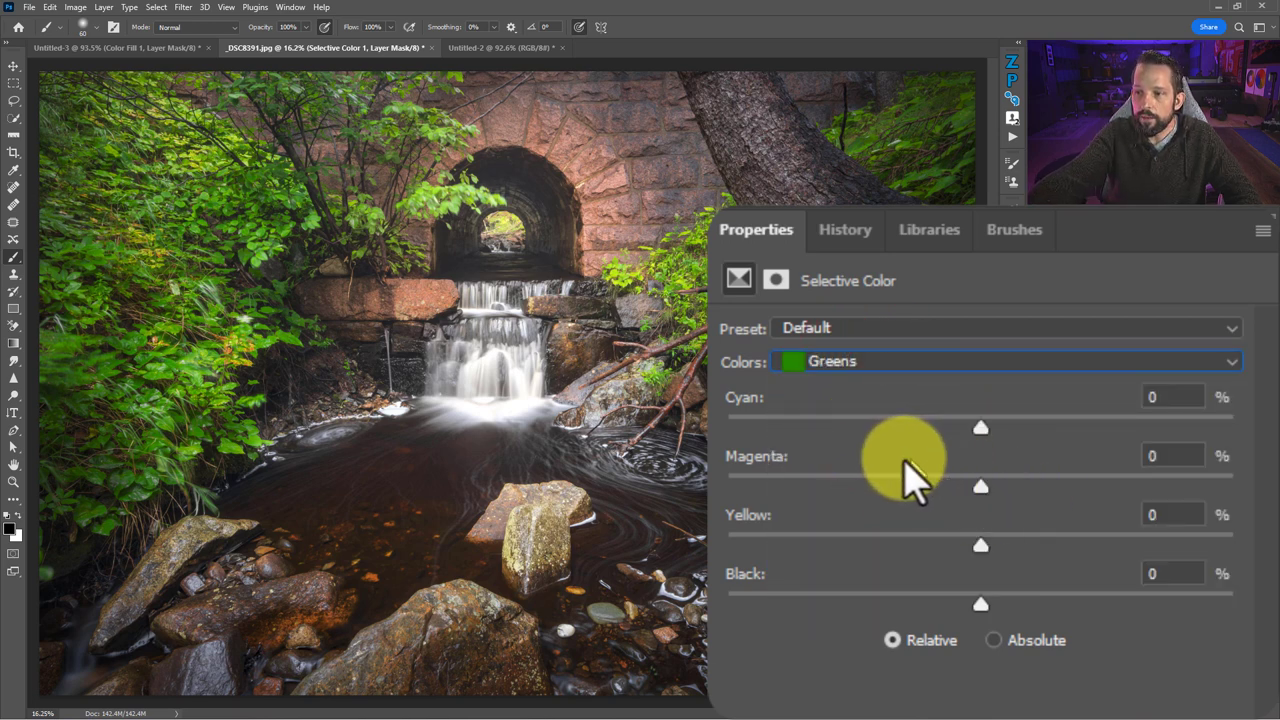
- Set the Greens to Magenta -59 and Yellow +75
left_click_drag(980, 487, 712, 488)
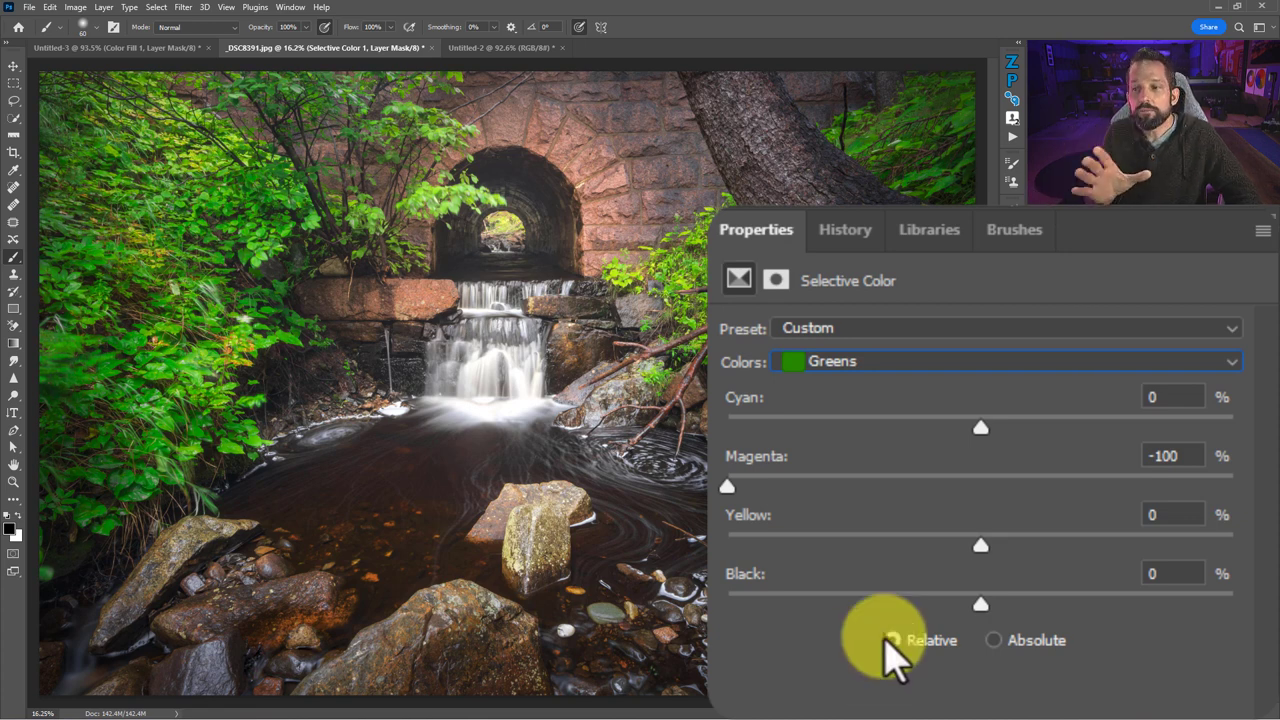
left_click(1187, 455)
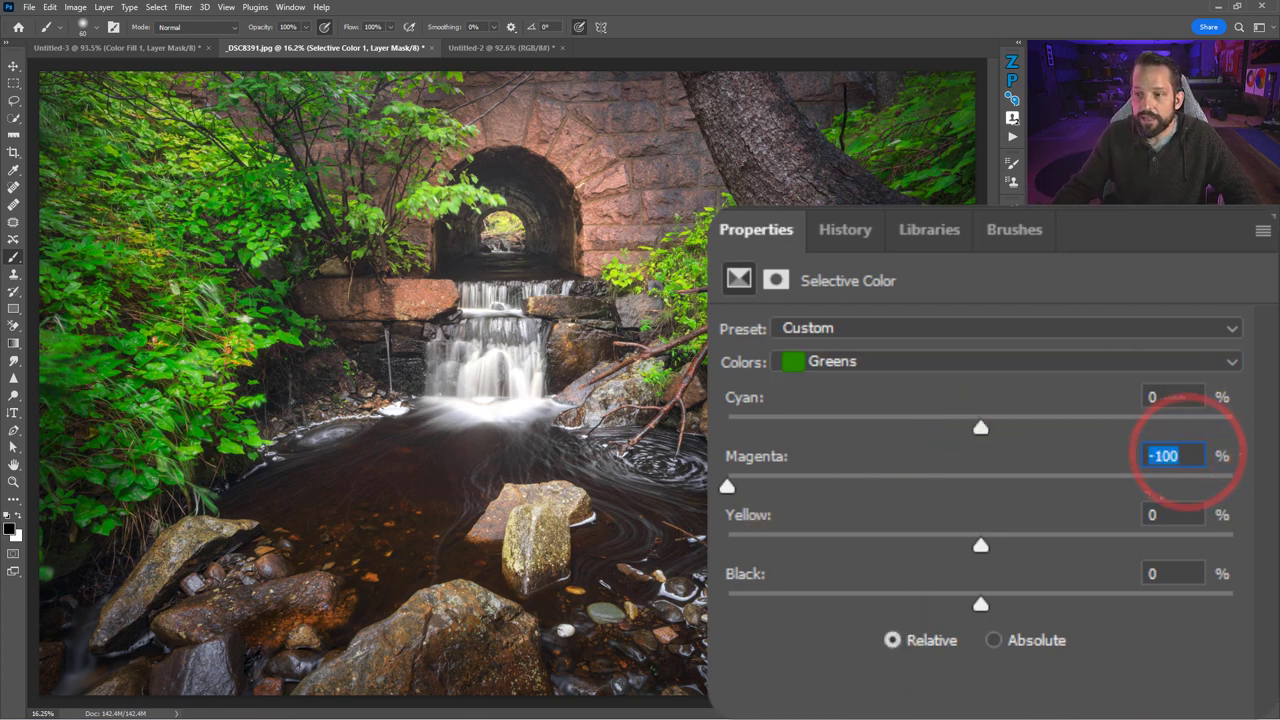
left_click_drag(728, 486, 831, 489)
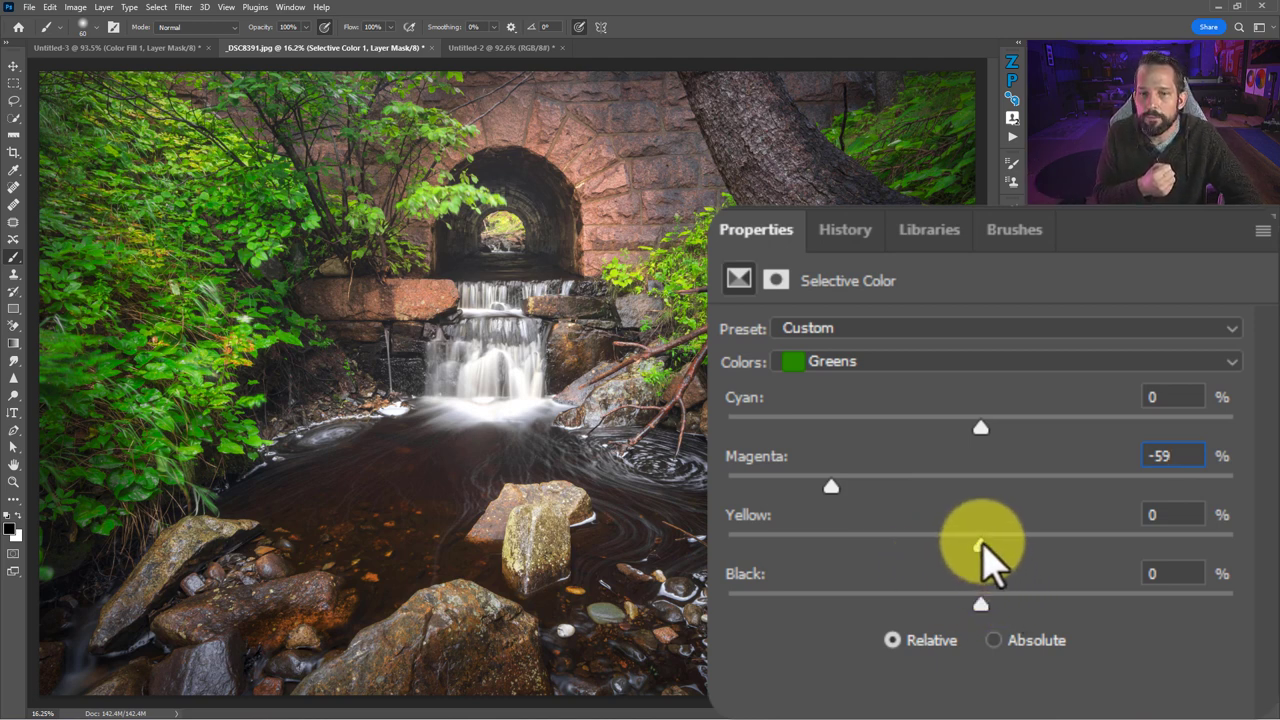
left_click_drag(984, 546, 1170, 545)
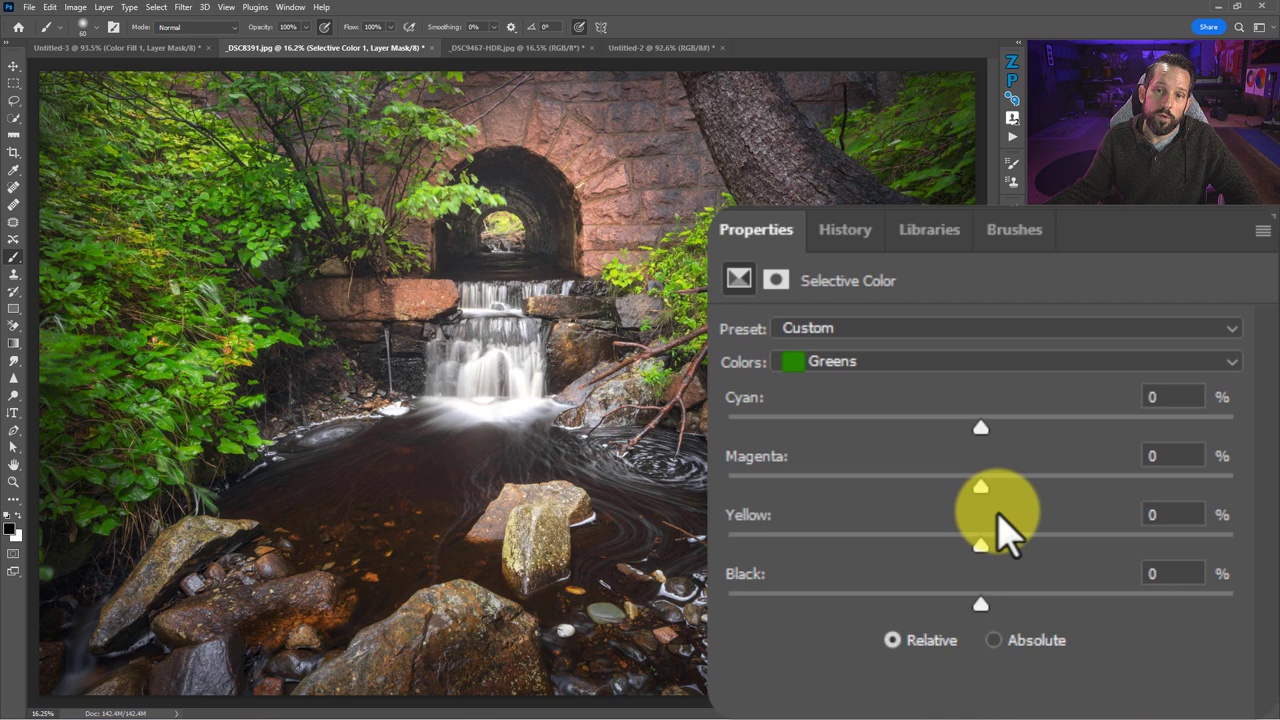
- Push the Greens Magenta slider all the way to +100
left_click_drag(980, 486, 1243, 486)
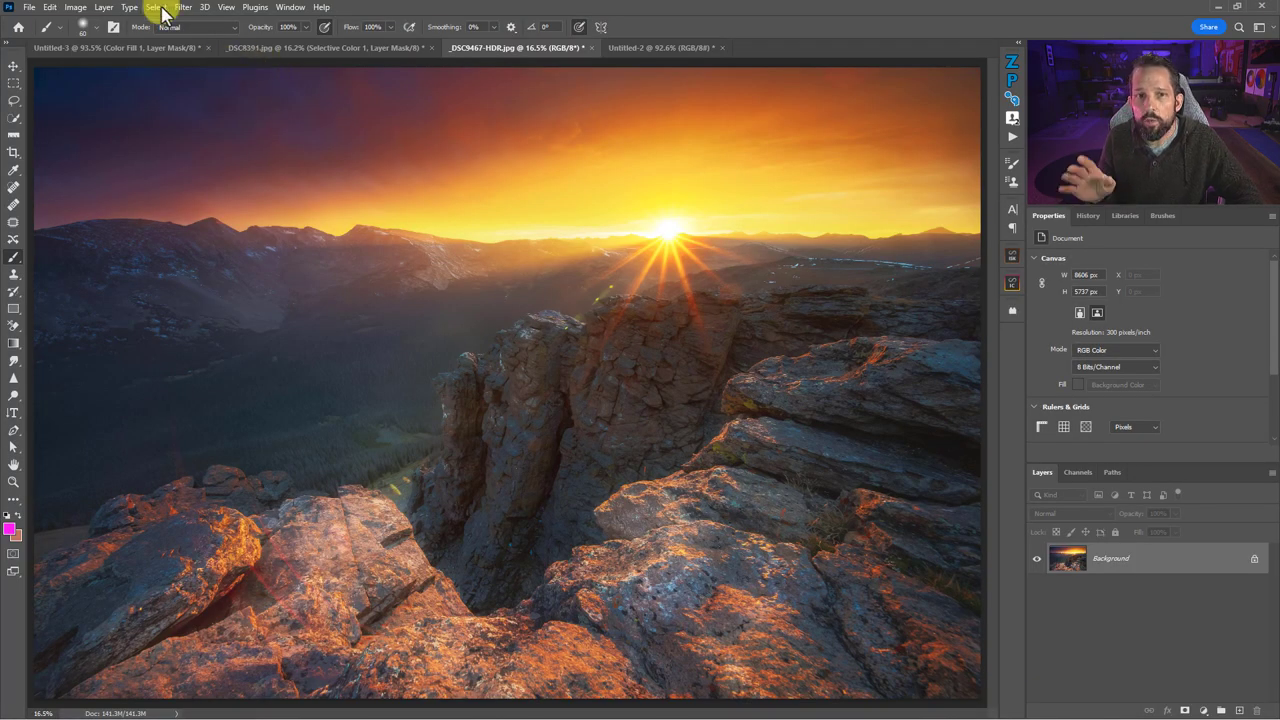
- Select the sky and add a magenta #ff00f0 Solid Color fill layer masked to it
left_click(160, 8)
left_click(185, 175)
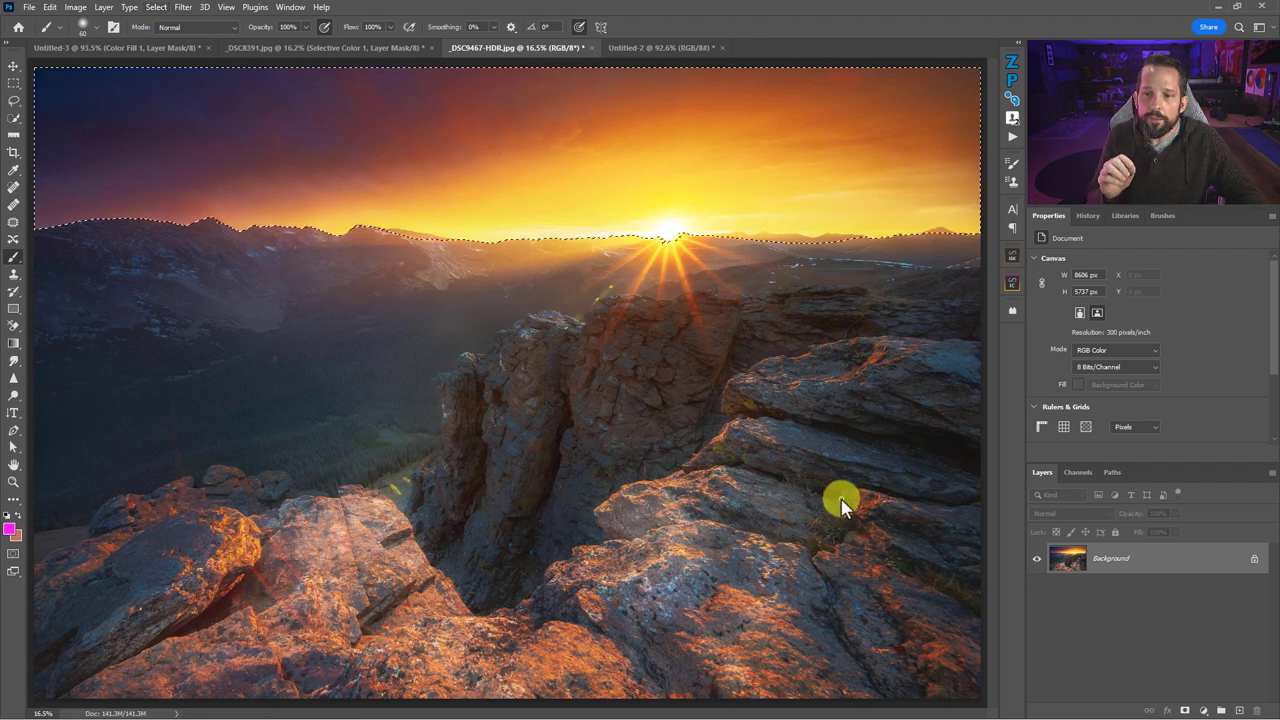
left_click(1203, 710)
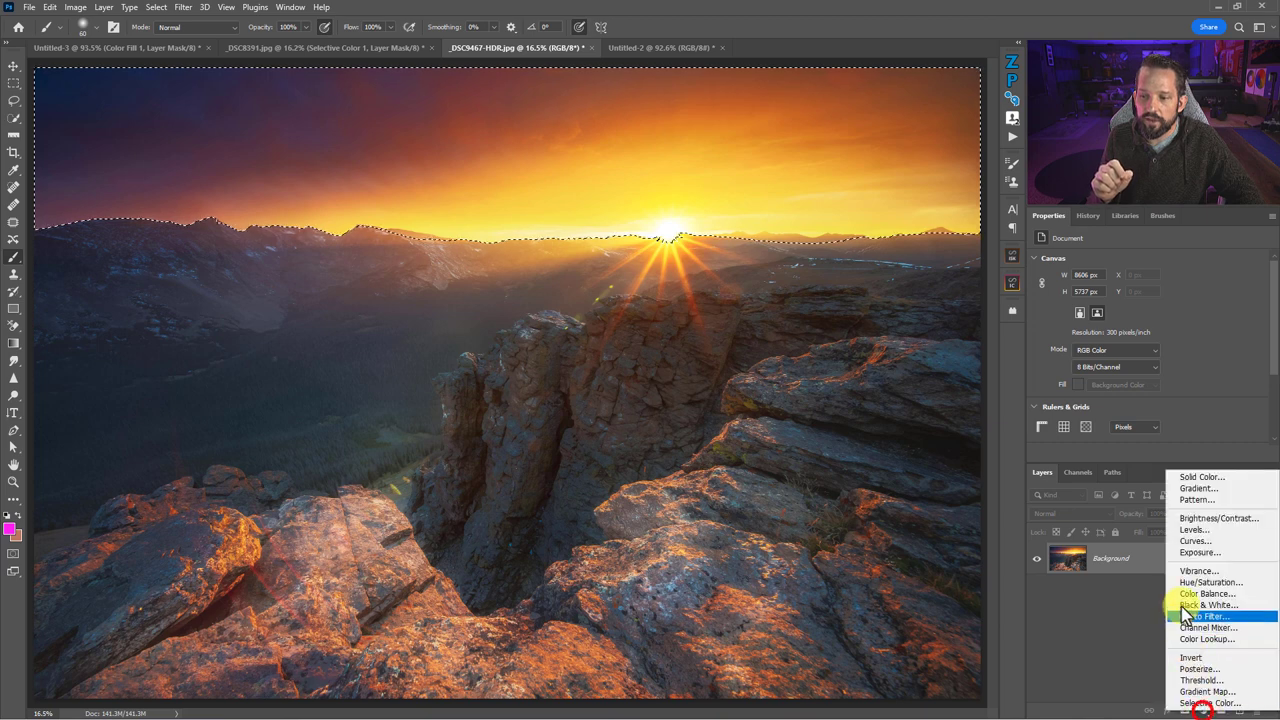
left_click(1203, 478)
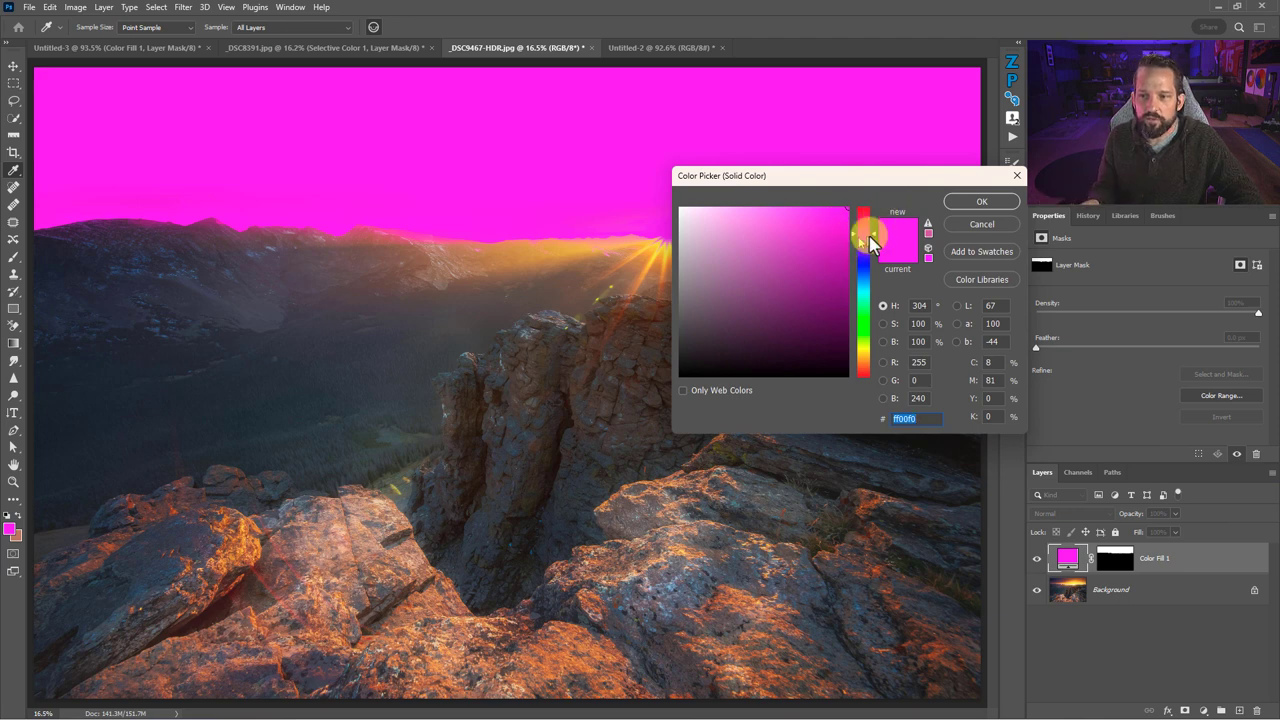
left_click(965, 210)
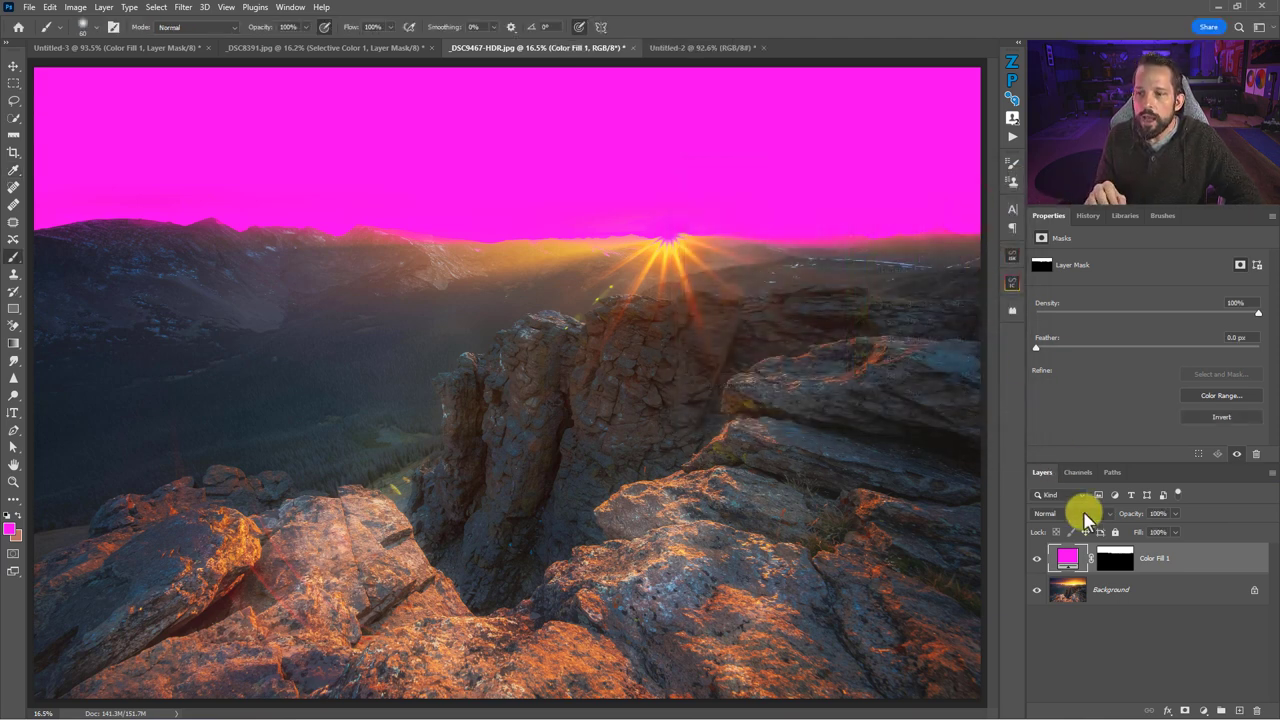
left_click(1084, 513)
- Blend Color Fill 1 in Soft Light at 32% opacity and toggle its visibility to compare
left_click(1060, 558)
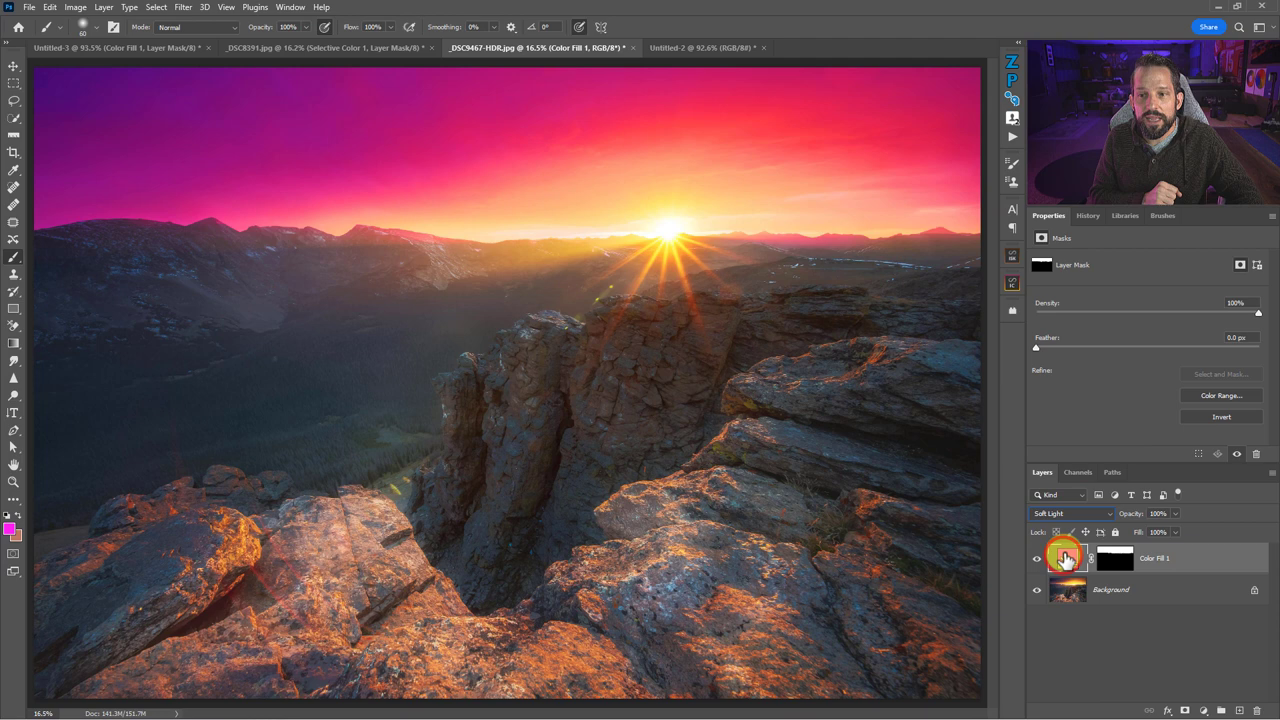
left_click_drag(1174, 515, 1133, 533)
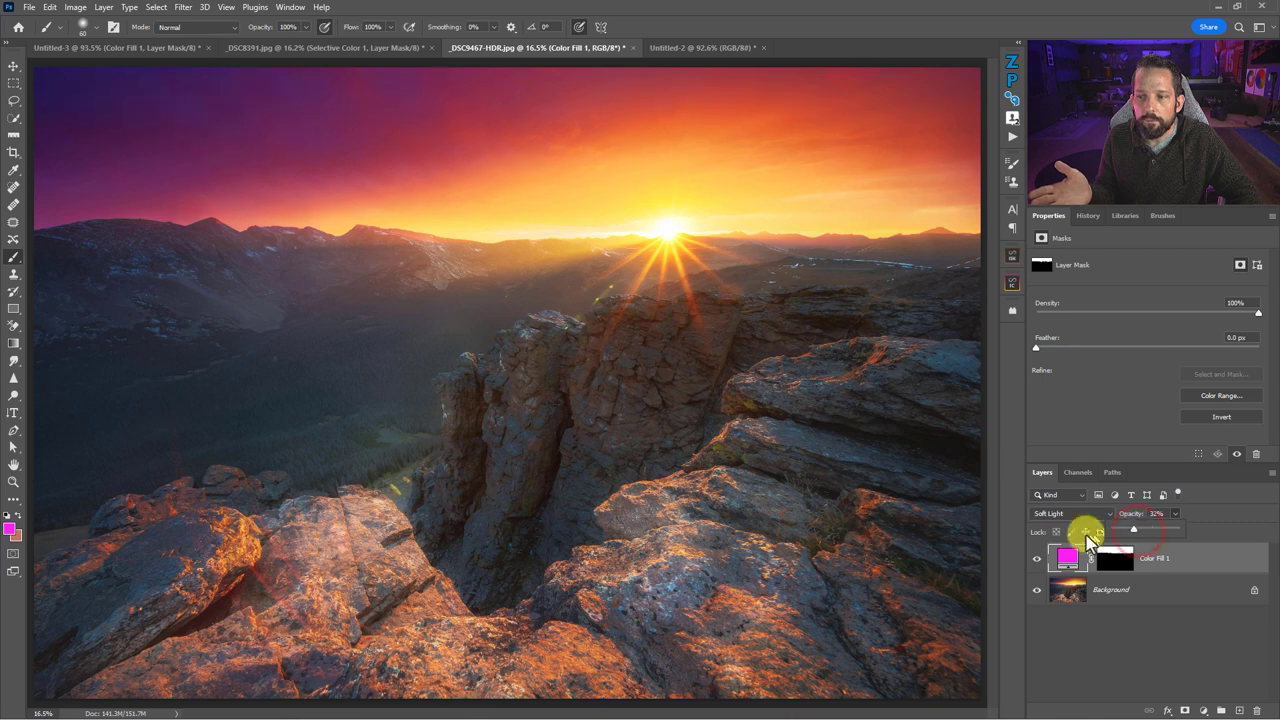
left_click(1037, 564)
left_click(1037, 564)
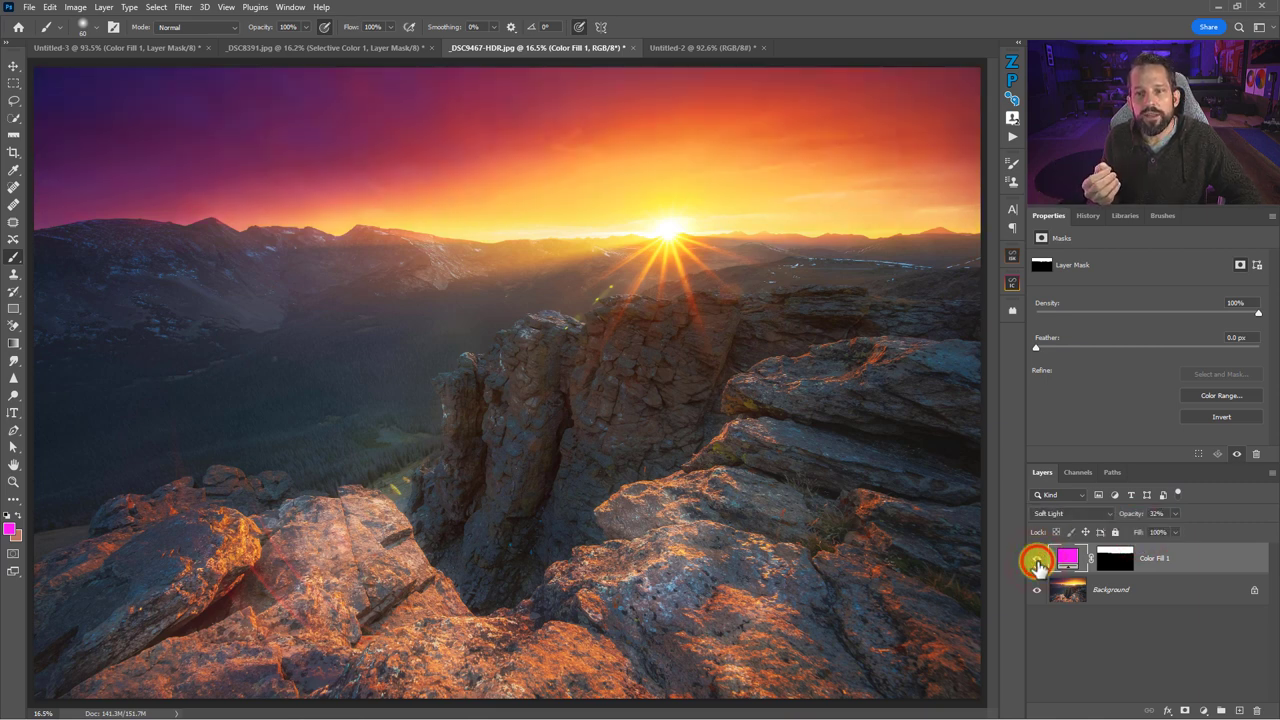
left_click(1037, 564)
left_click(1038, 564)
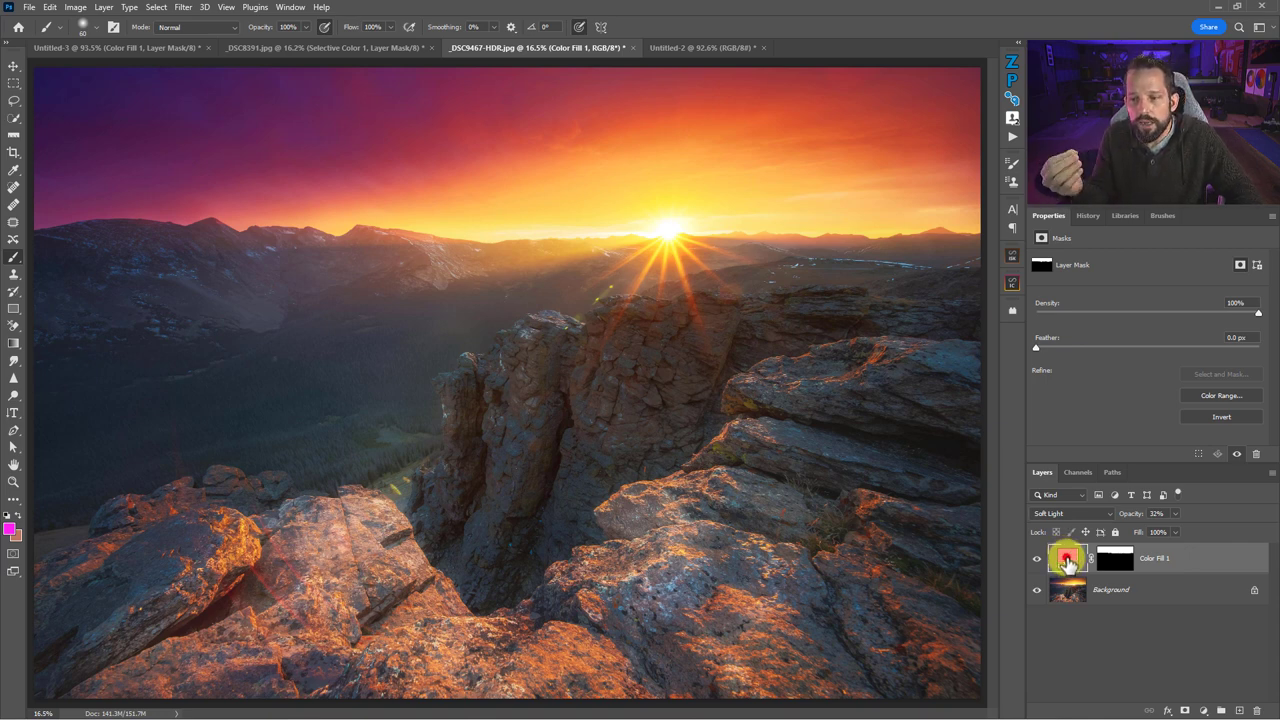
- Change Color Fill 1 to a darker magenta, #af0aa5
double_click(1068, 560)
mouse_move(840, 237)
left_mouse_down()
mouse_move(837, 266)
mouse_move(803, 271)
mouse_move(736, 233)
mouse_move(746, 249)
mouse_move(794, 243)
left_mouse_up()
left_click(958, 205)
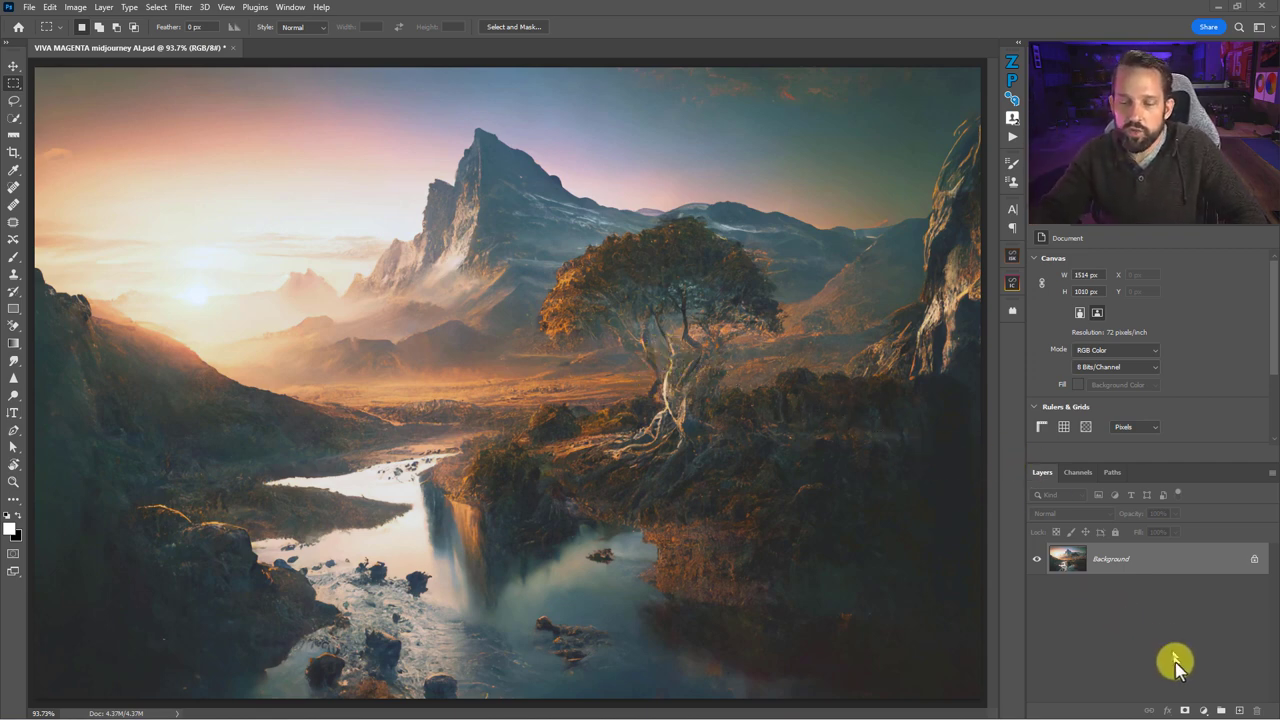
- Add a Solid Color fill layer in magenta #c52aad over the whole landscape
left_click(1207, 712)
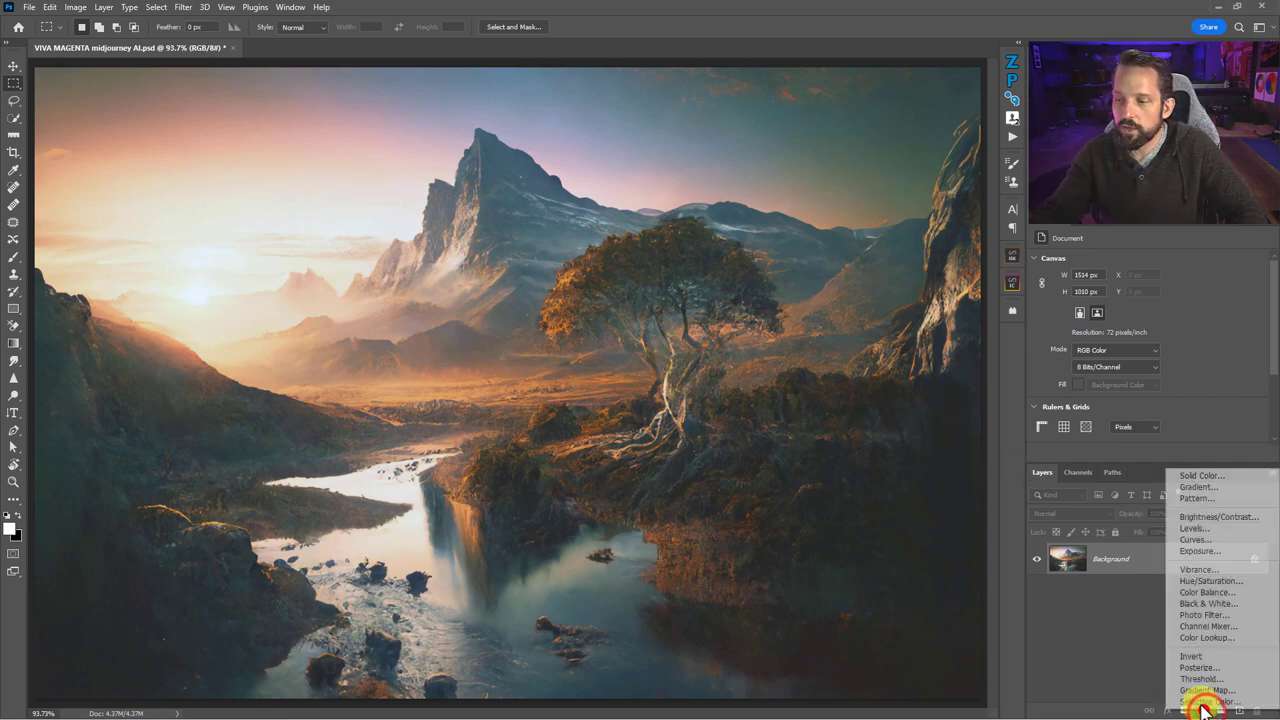
left_click(1200, 485)
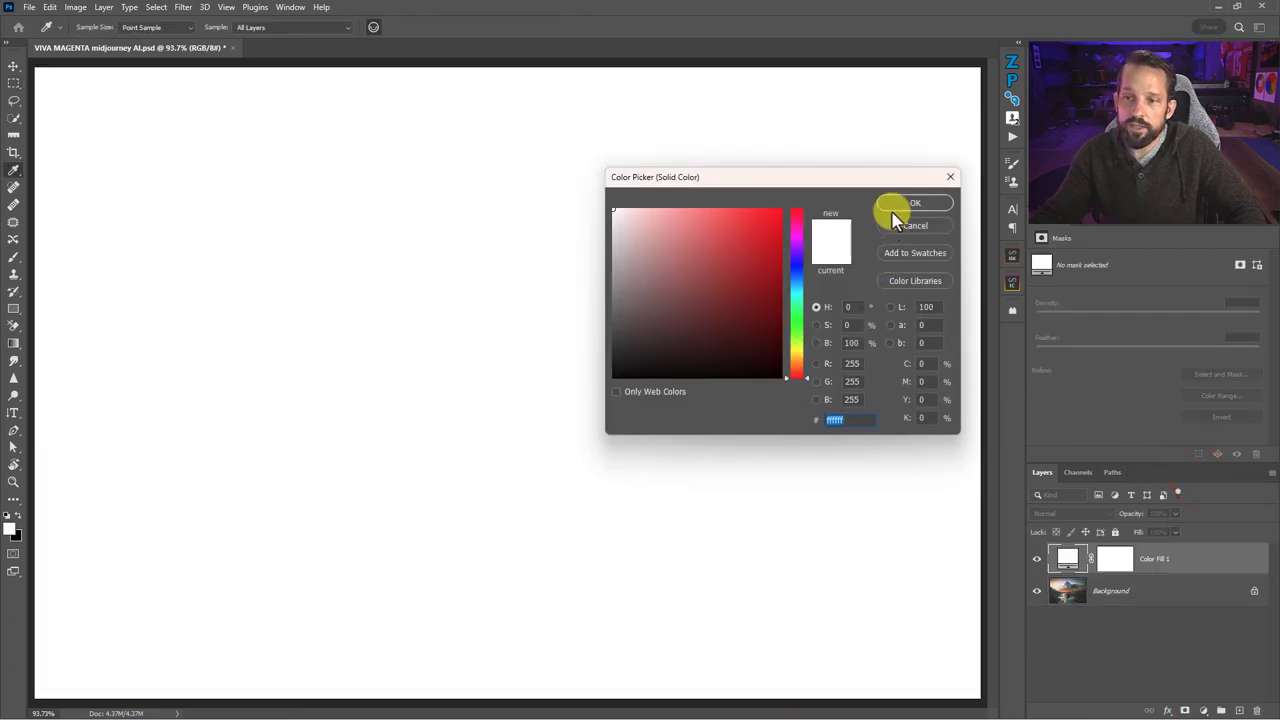
left_click(797, 231)
left_click_drag(760, 229, 823, 189)
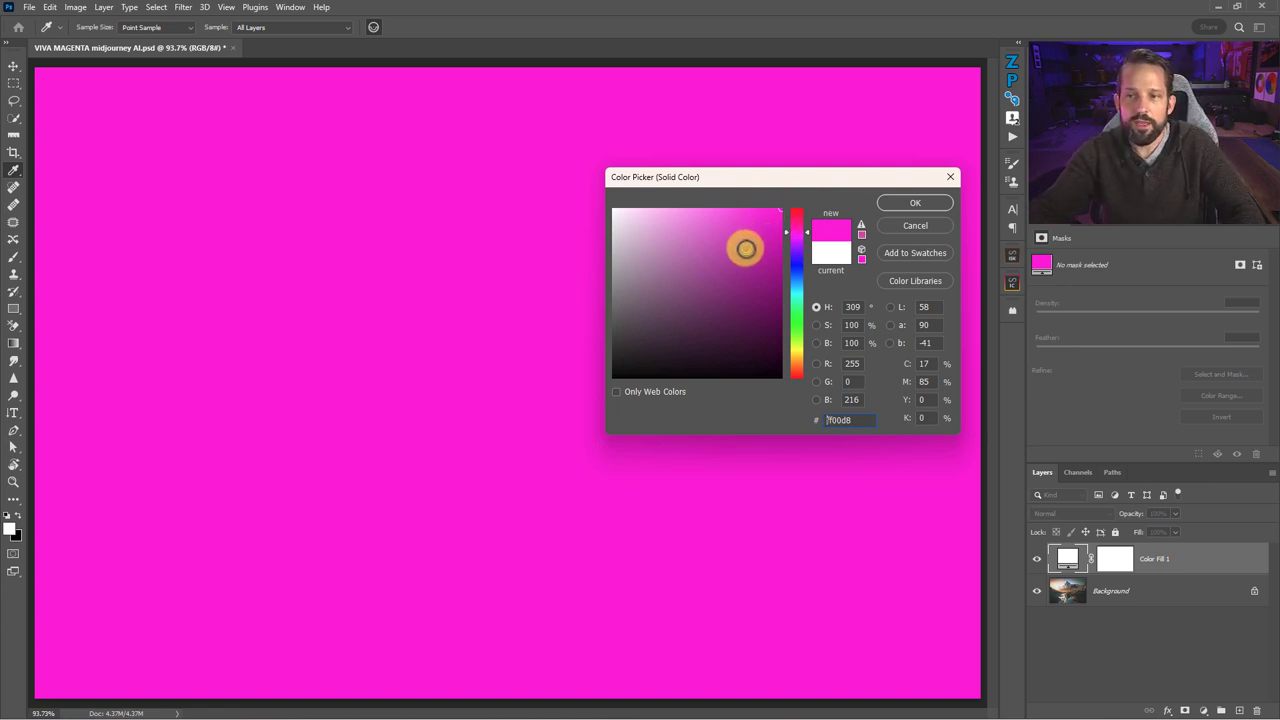
left_click(745, 247)
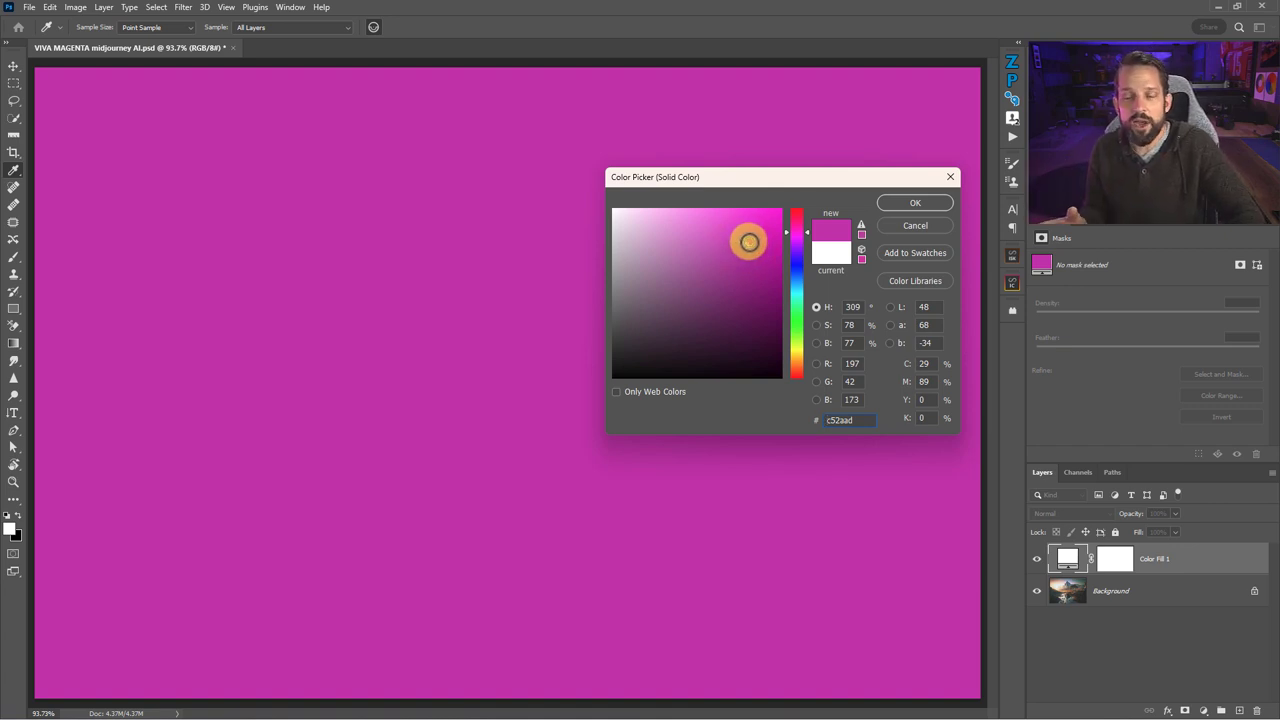
left_click(911, 206)
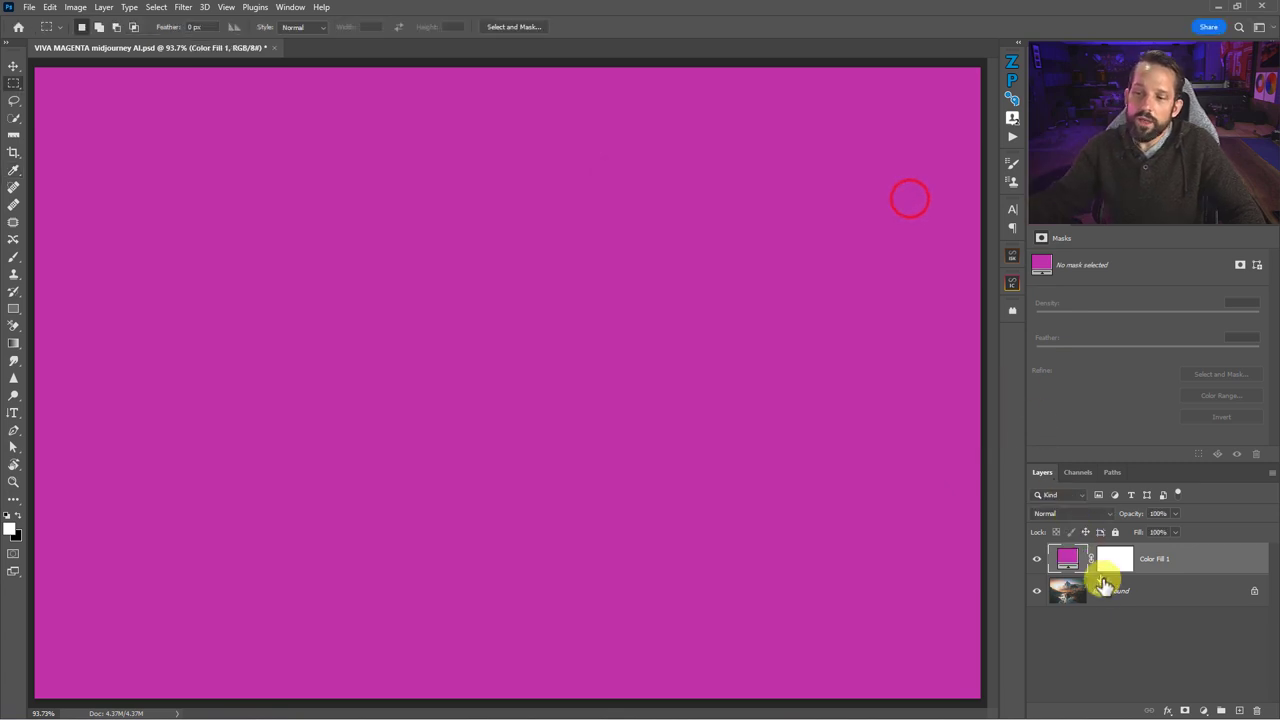
- Set the magenta fill's blend mode to Soft Light with 60% opacity
left_click(1076, 513)
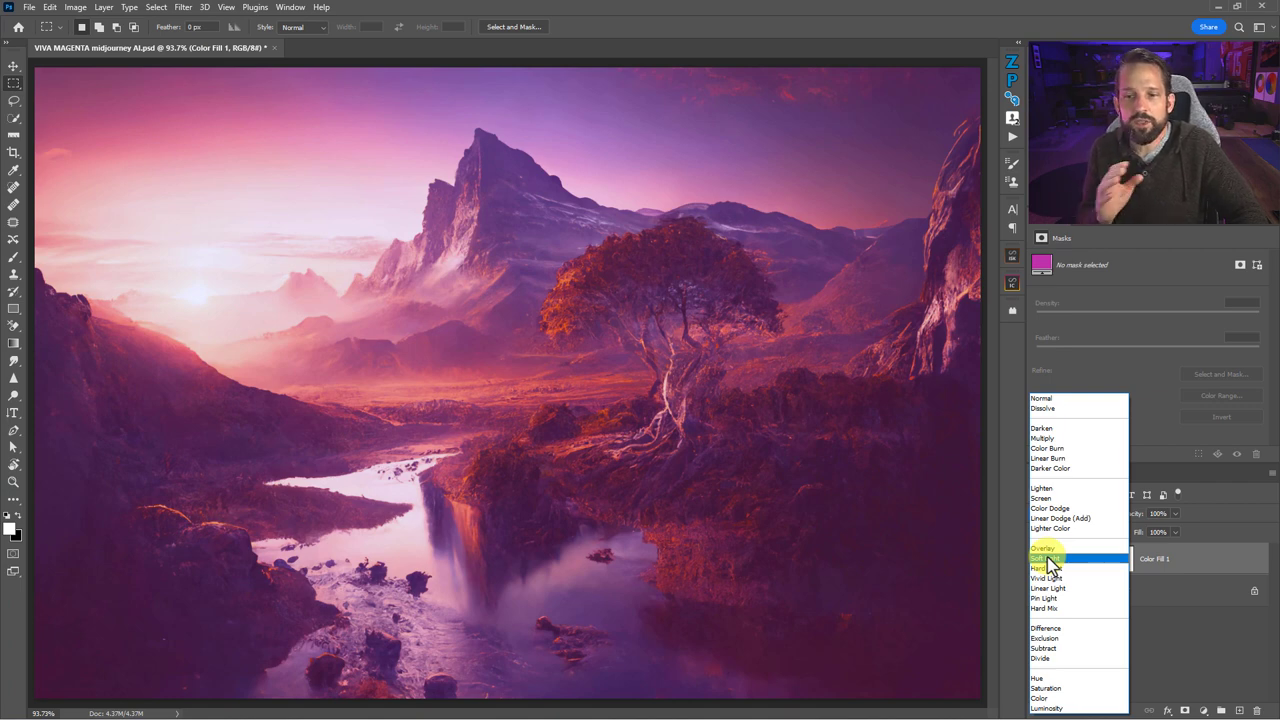
left_click(1050, 559)
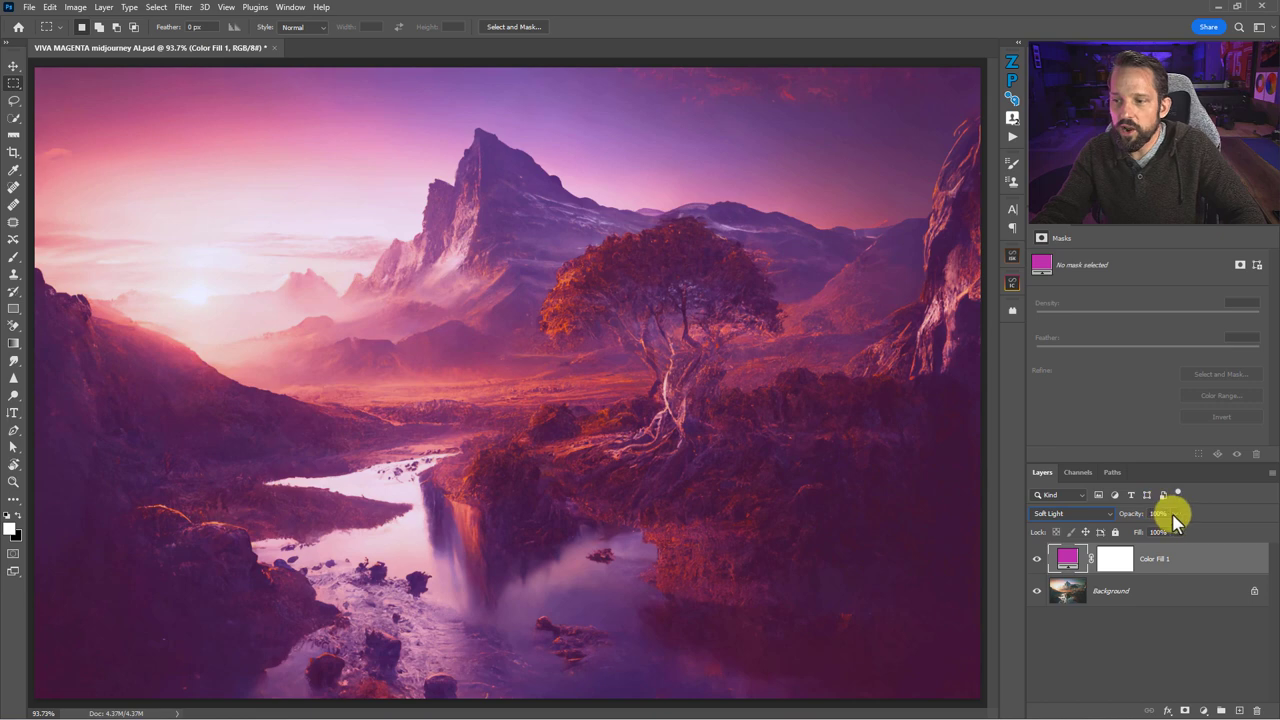
left_click_drag(1174, 513, 1152, 533)
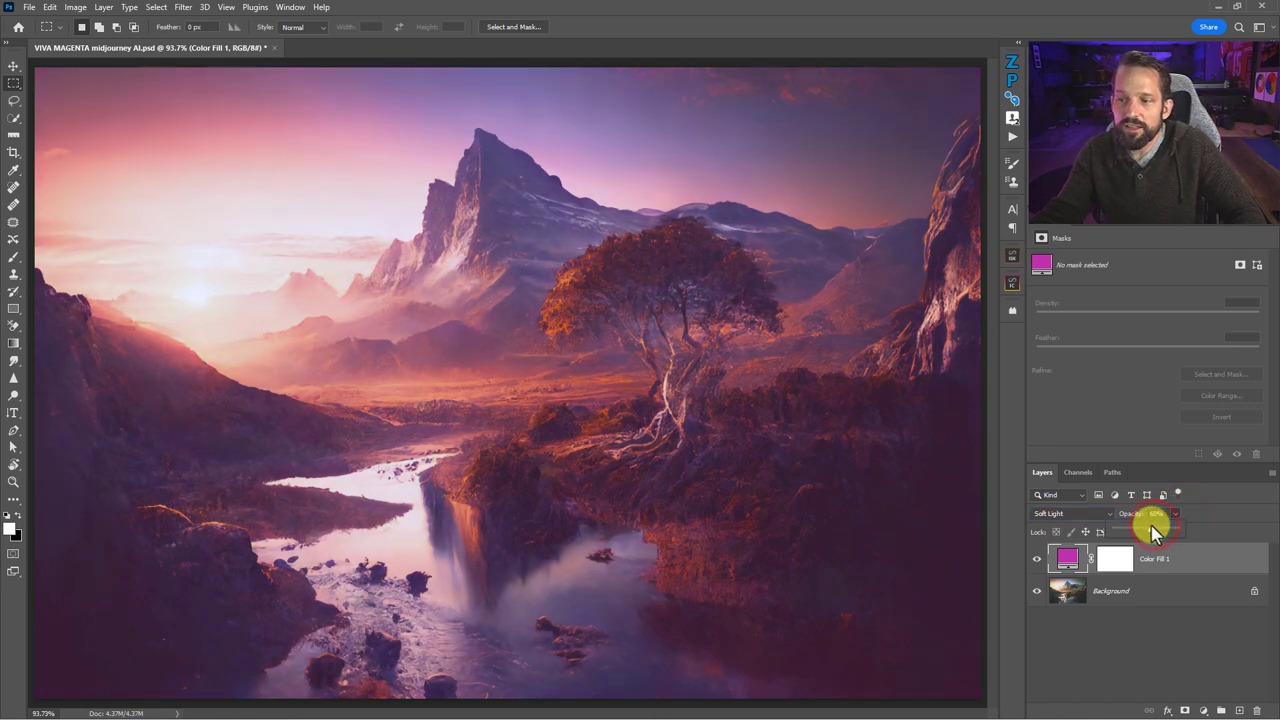
left_click(1035, 560)
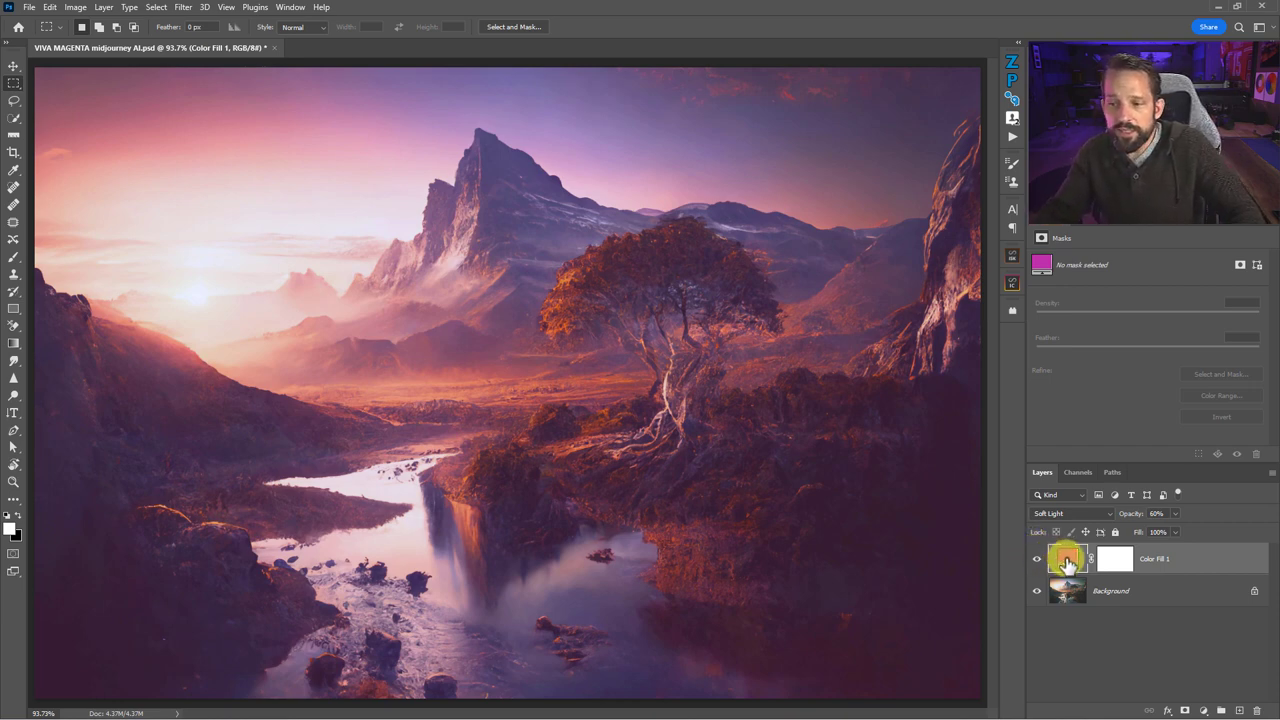
left_click(1067, 560)
- Sample fill colours from the sky, tree and upper sky, ending on slate blue 638796
left_click_drag(724, 181, 915, 228)
left_click(596, 134)
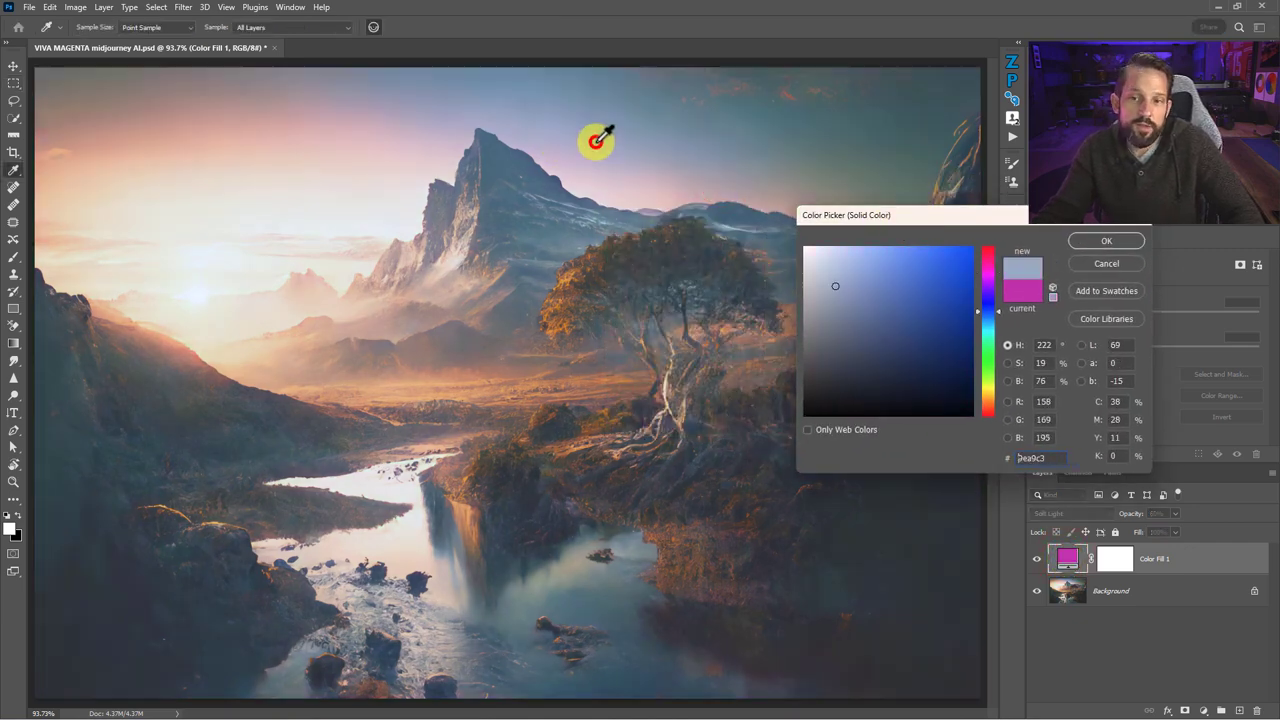
left_click(593, 386)
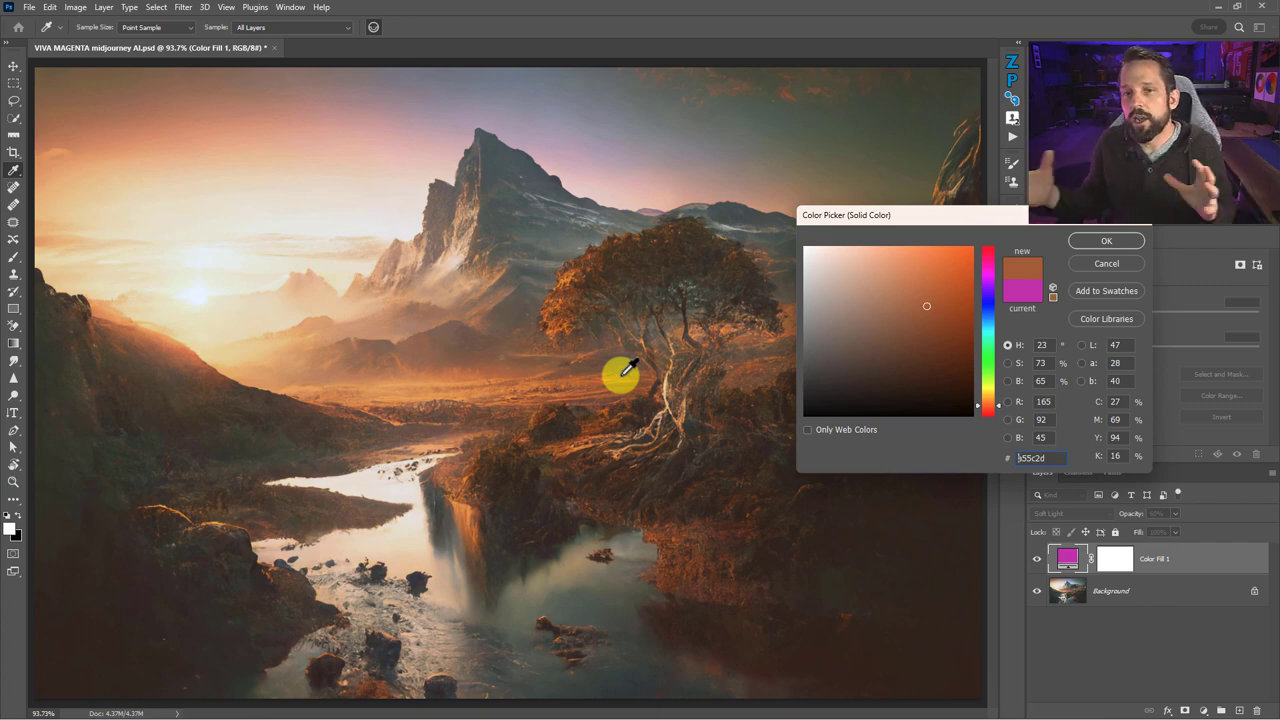
left_click(650, 123)
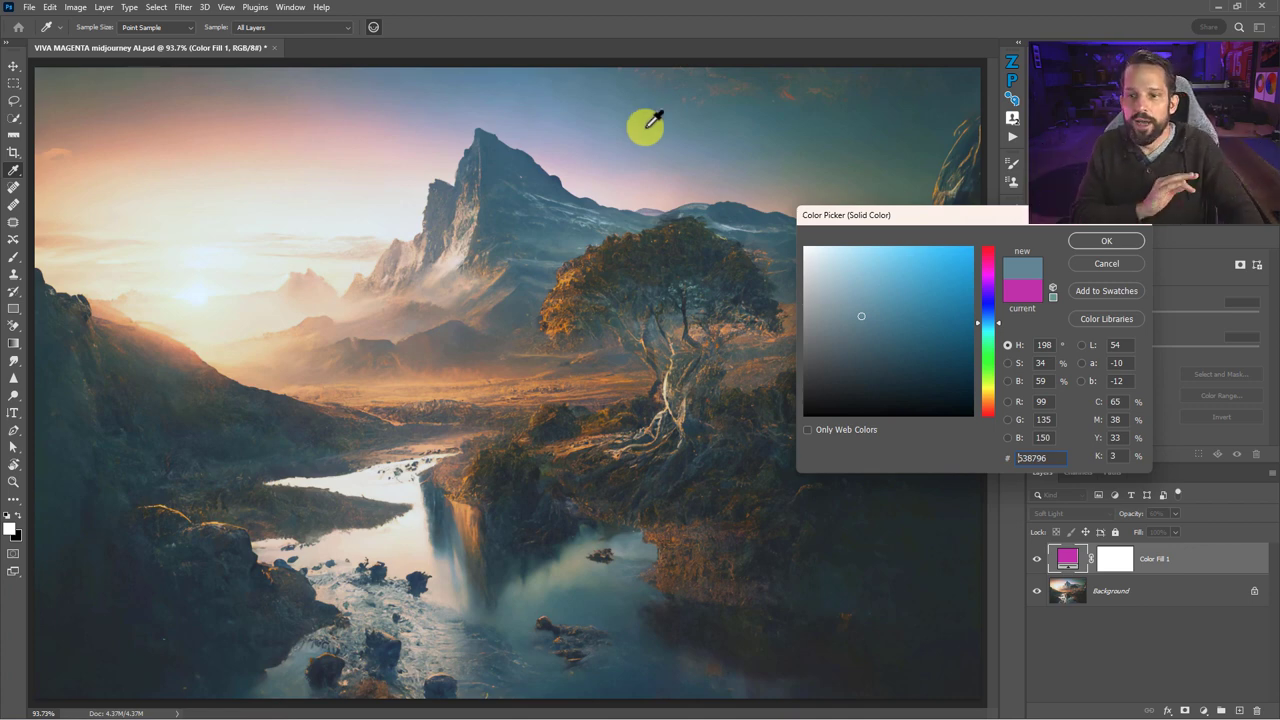
- Adjust the fill's hue and saturation in the Color Picker until it reads purple 7e308f
left_click_drag(997, 326, 995, 282)
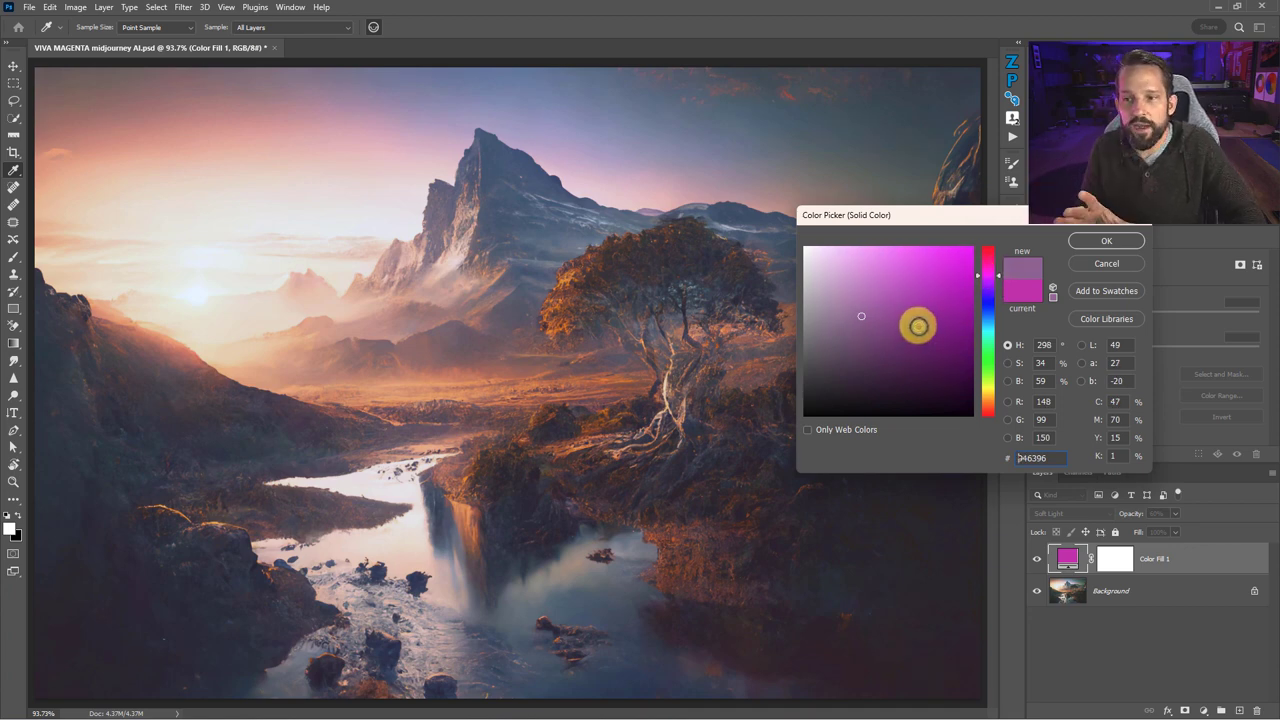
left_click_drag(918, 325, 923, 319)
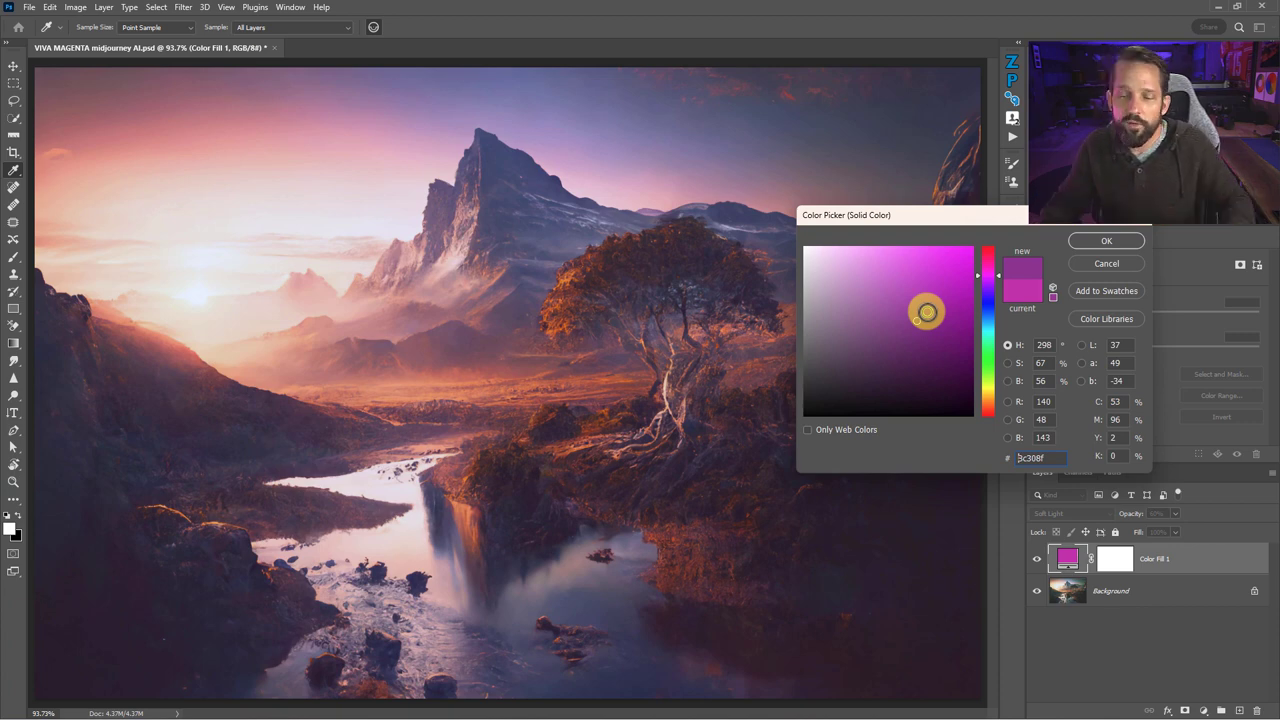
mouse_move(978, 261)
left_mouse_down()
mouse_move(984, 292)
mouse_move(984, 270)
left_mouse_up()
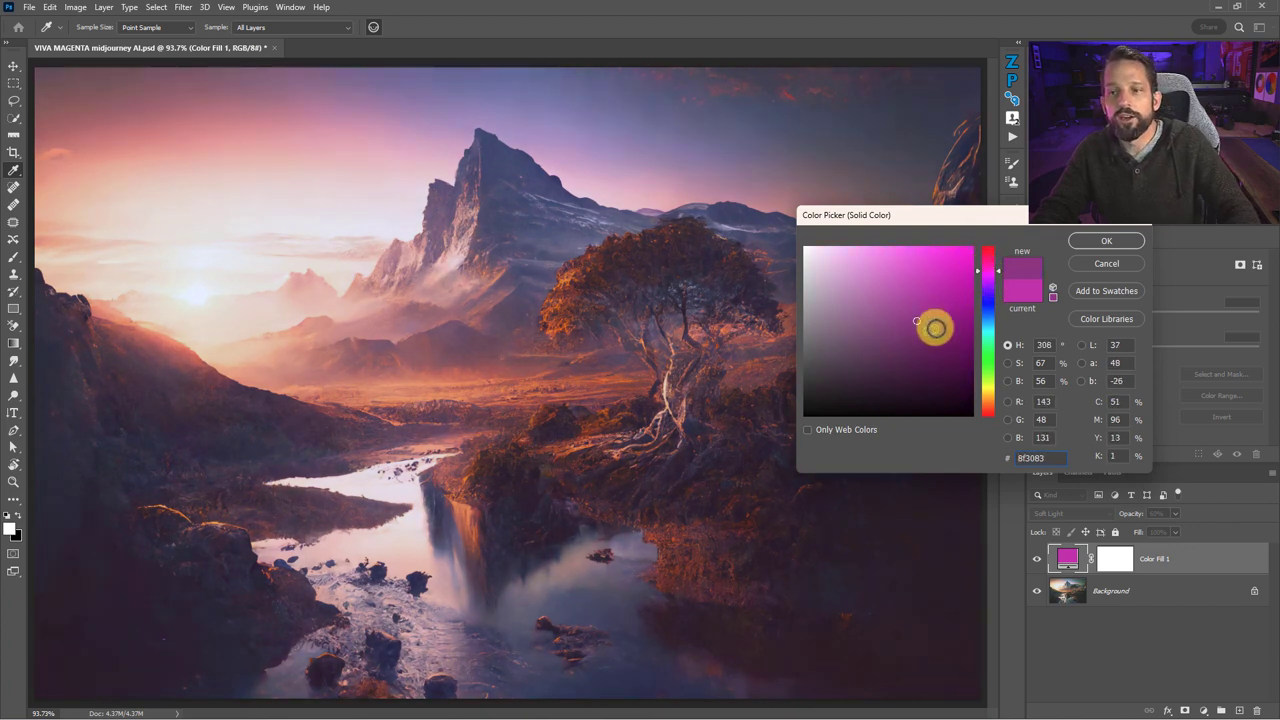
left_click_drag(975, 296, 990, 284)
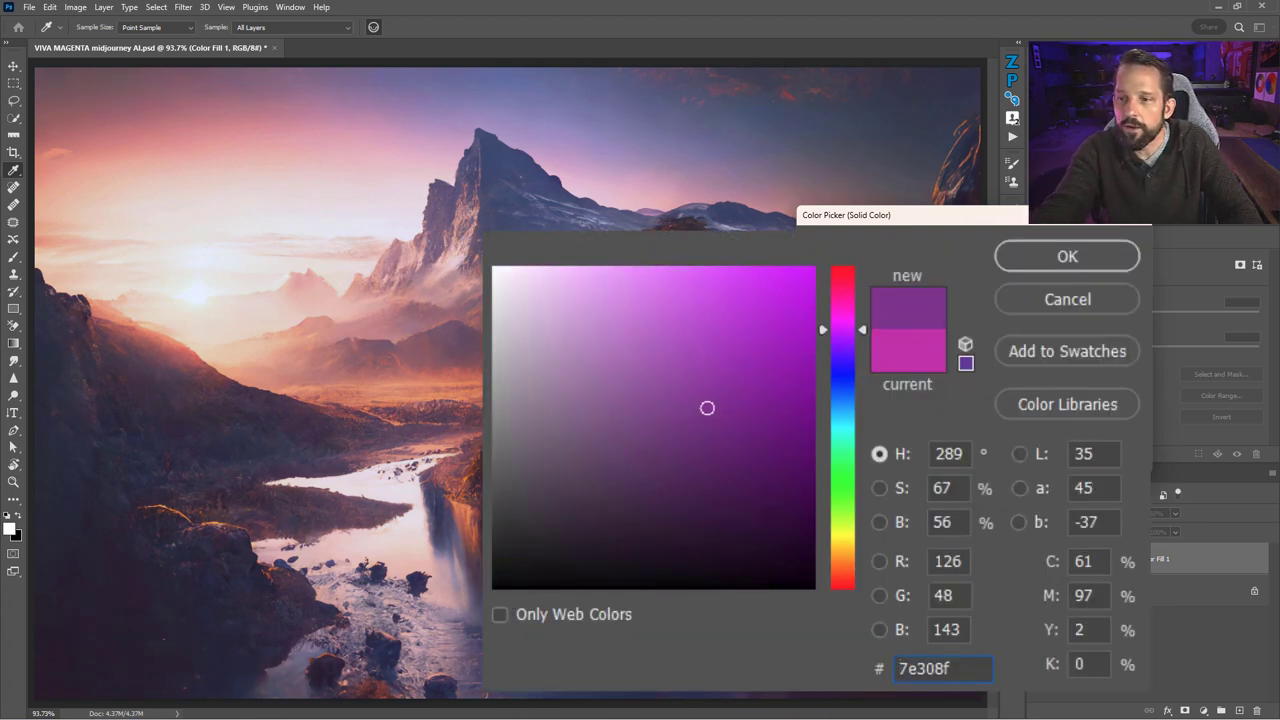
- Fine-tune the fill hue to 294, giving purple-magenta 85308f
left_click_drag(837, 333, 836, 337)
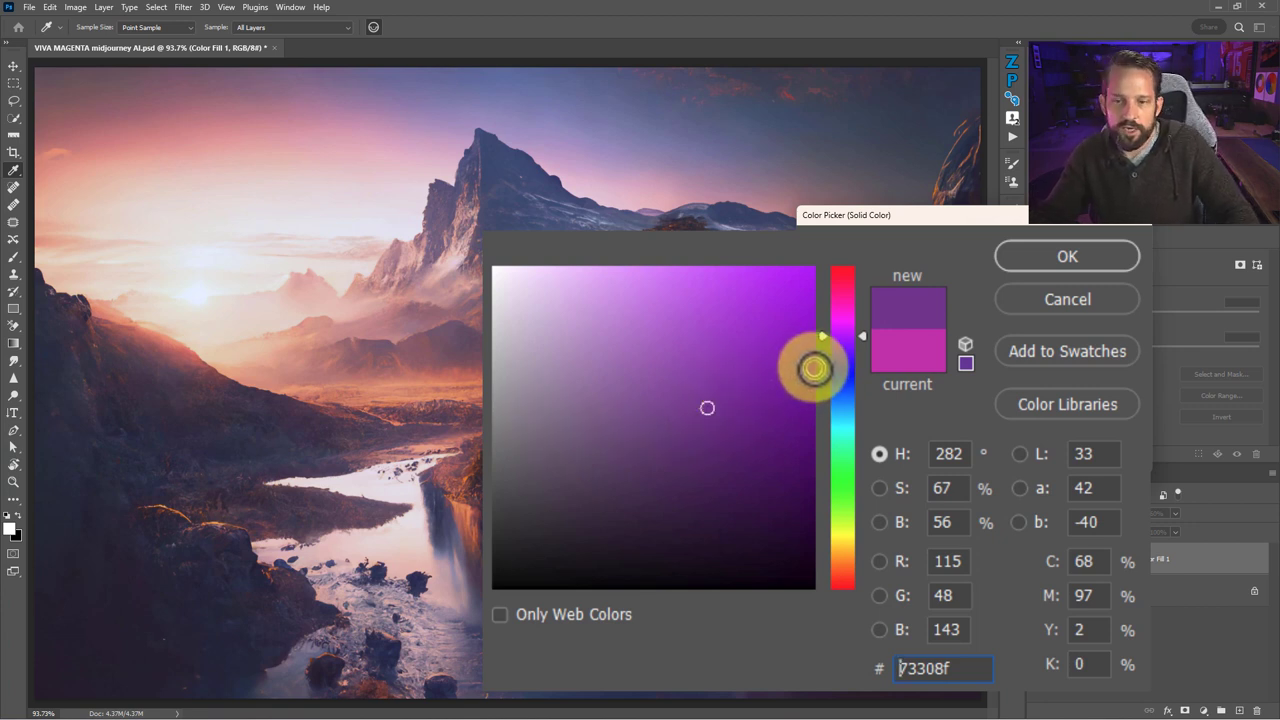
left_click_drag(849, 343, 846, 291)
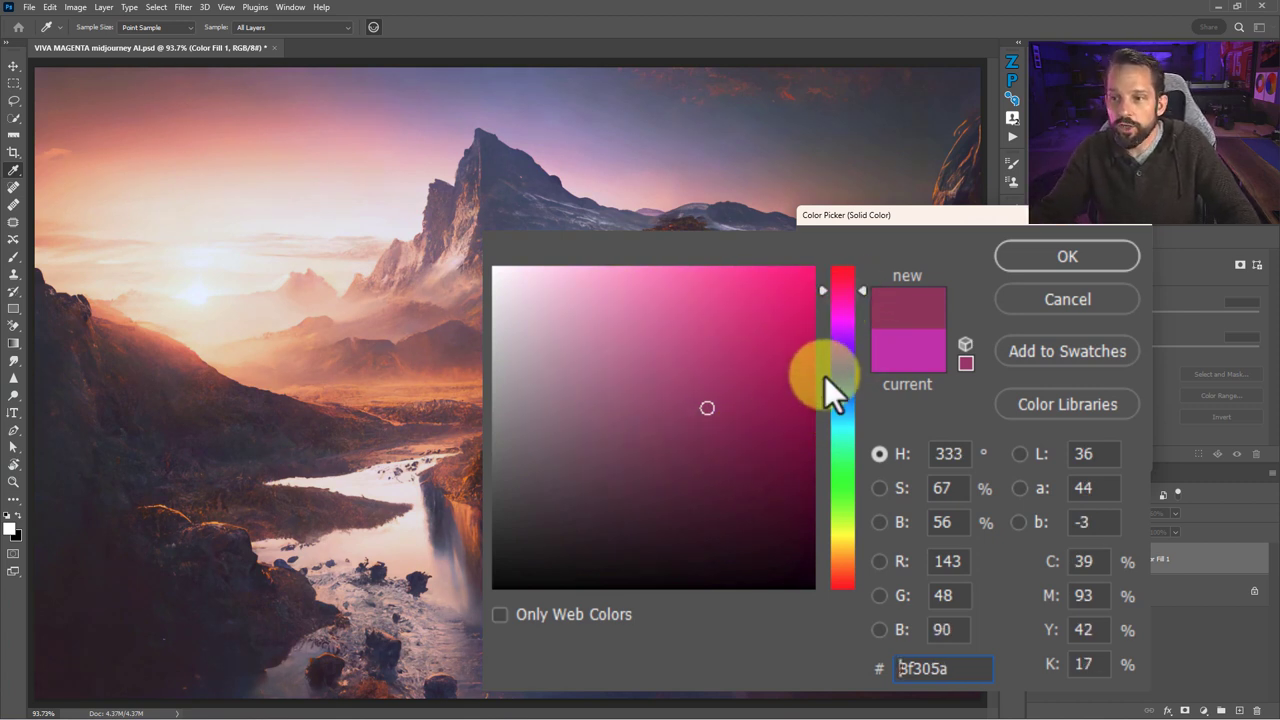
left_click(842, 327)
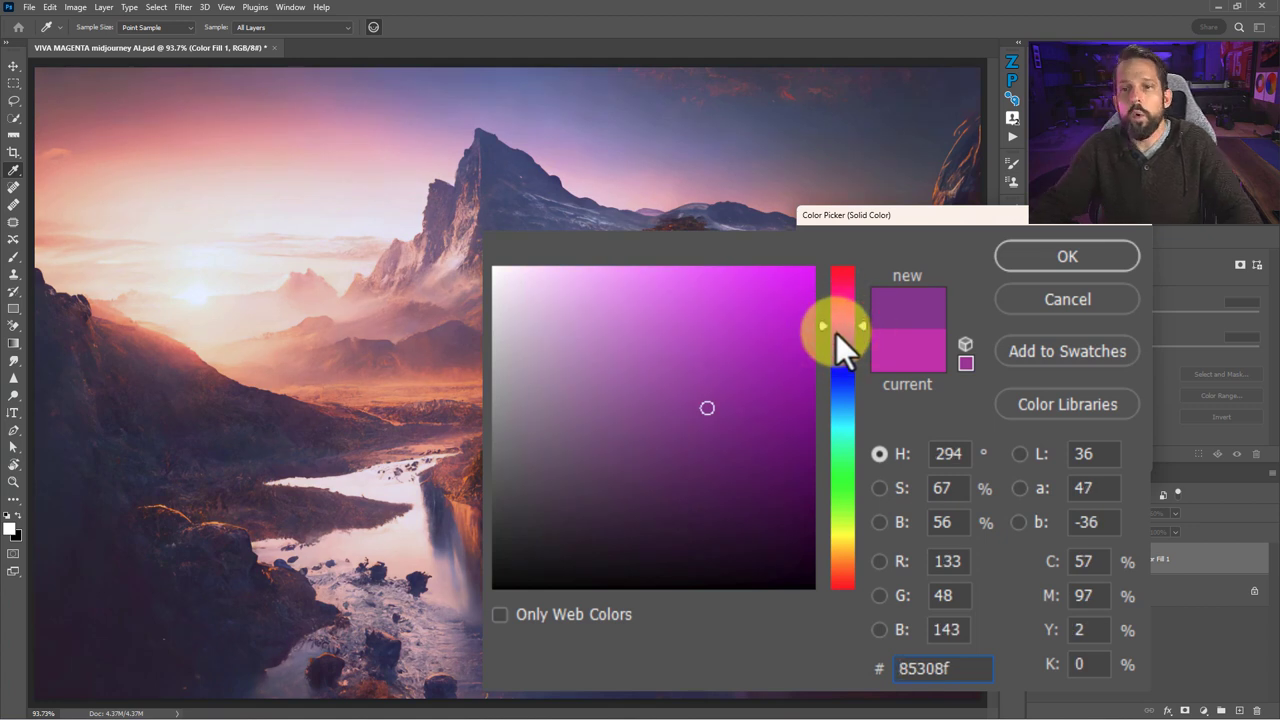